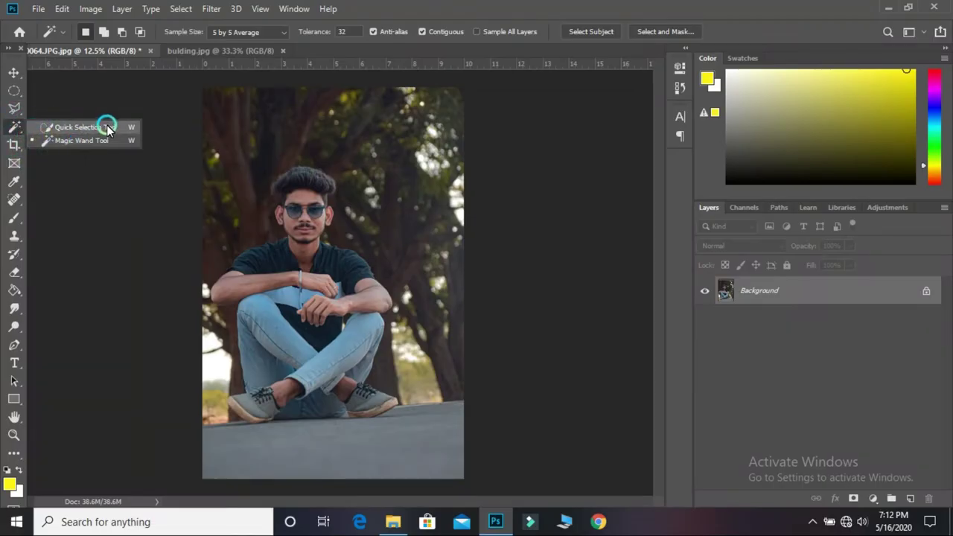
Step: Replace the partial chest-and-hands Quick Selection with a Select Subject outline of the whole seated man
click(106, 125)
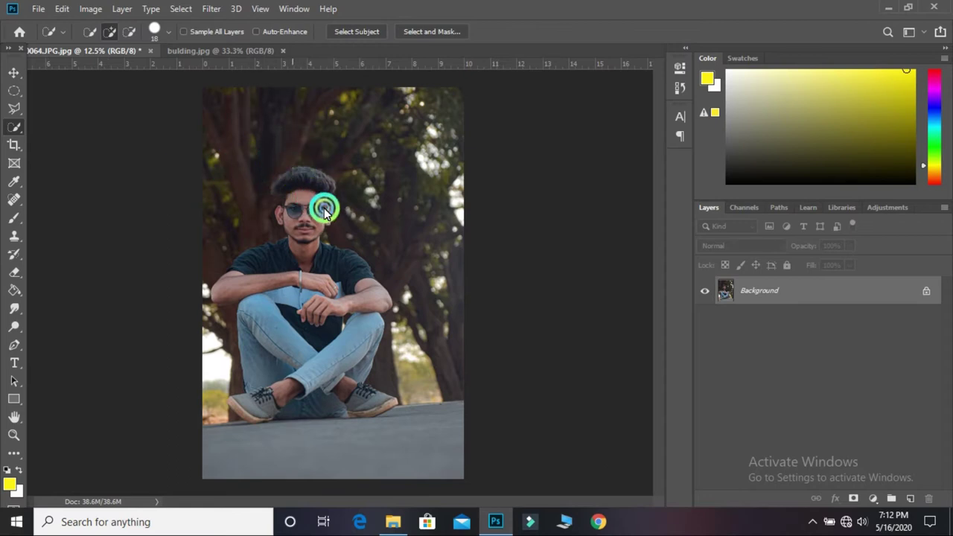
click(305, 290)
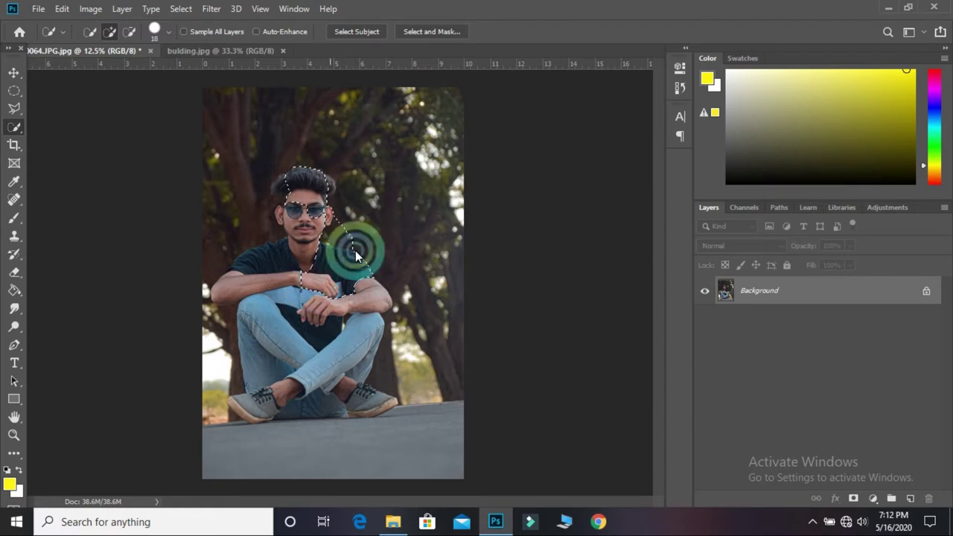
click(361, 34)
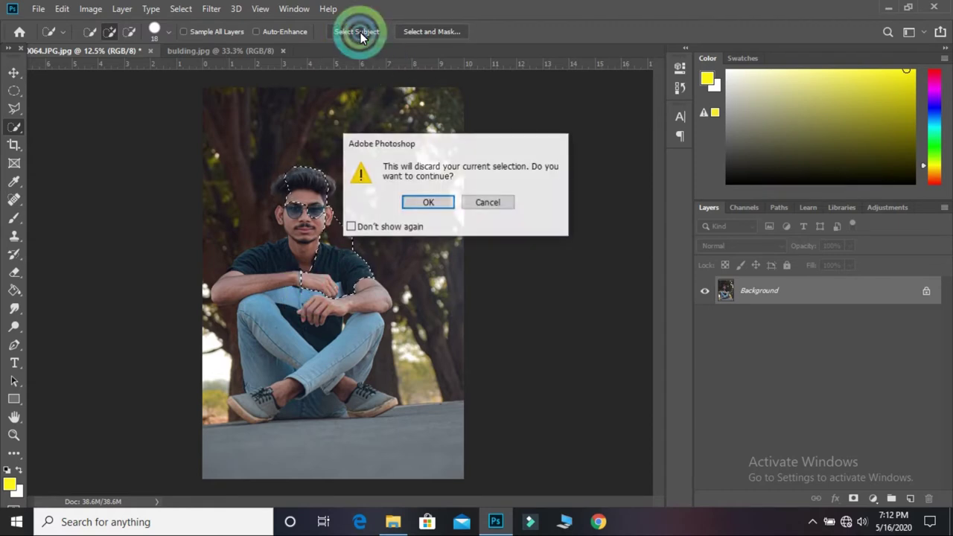
click(415, 204)
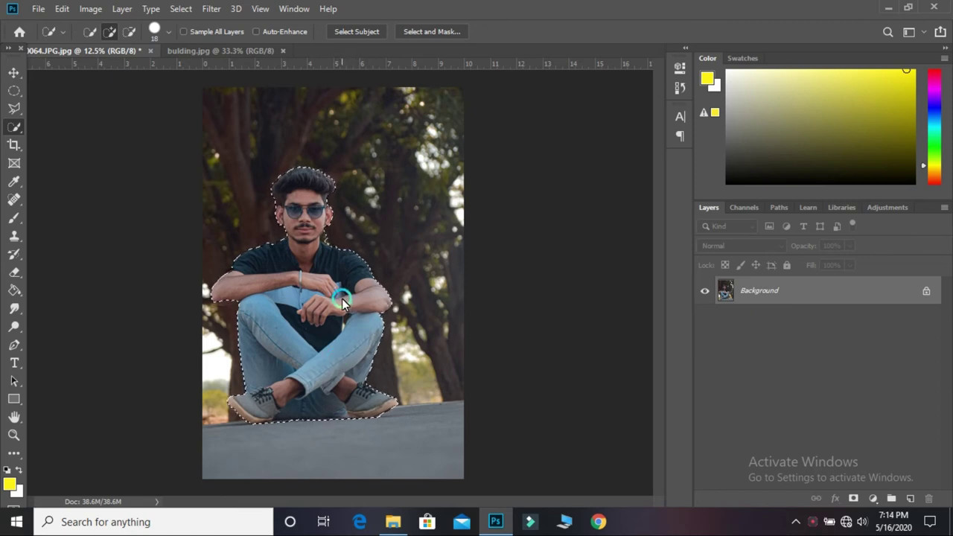
Step: Zoom in on the arms and add the dark shadow between shirt and arm to the selection
click(133, 31)
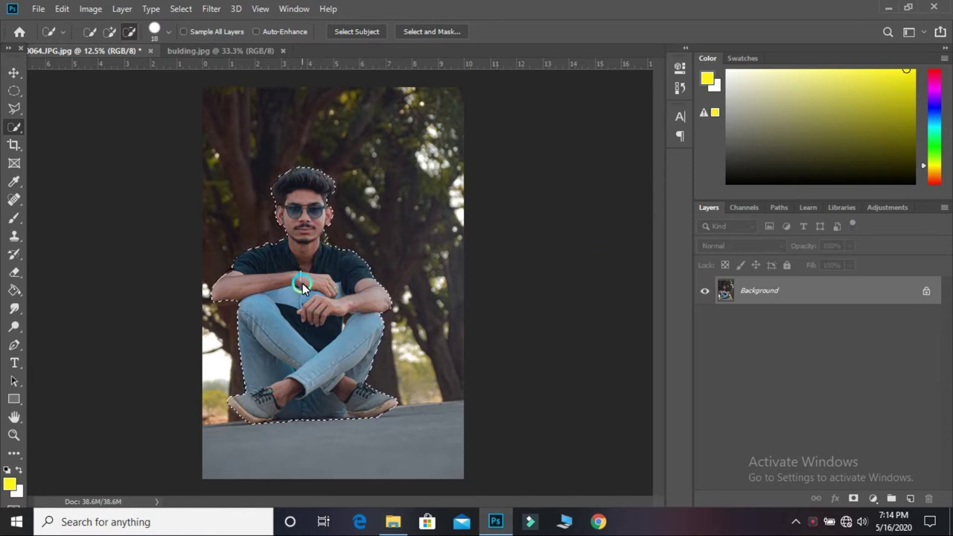
click(14, 93)
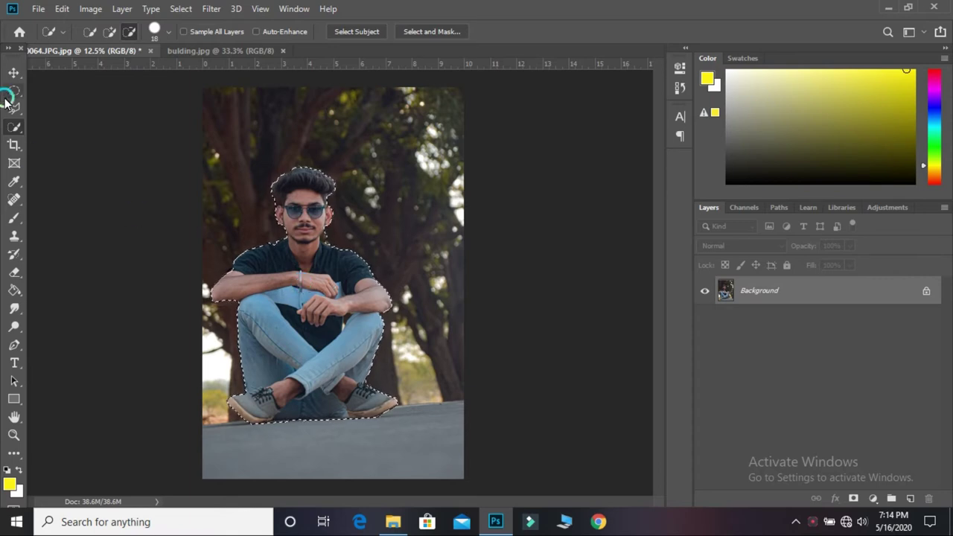
click(14, 127)
key(ctrl+plus)
key(ctrl+plus)
key(ctrl+plus)
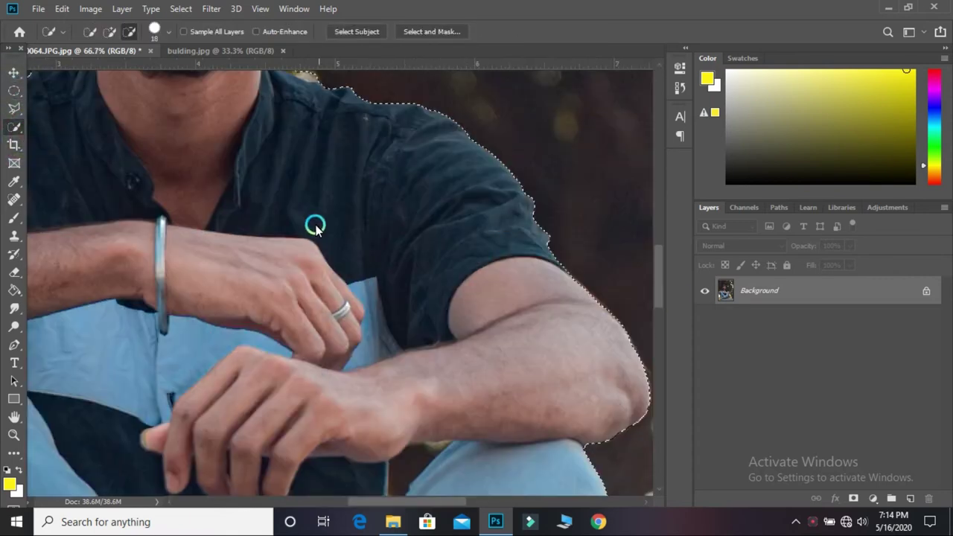
scroll(656, 265, up, 5)
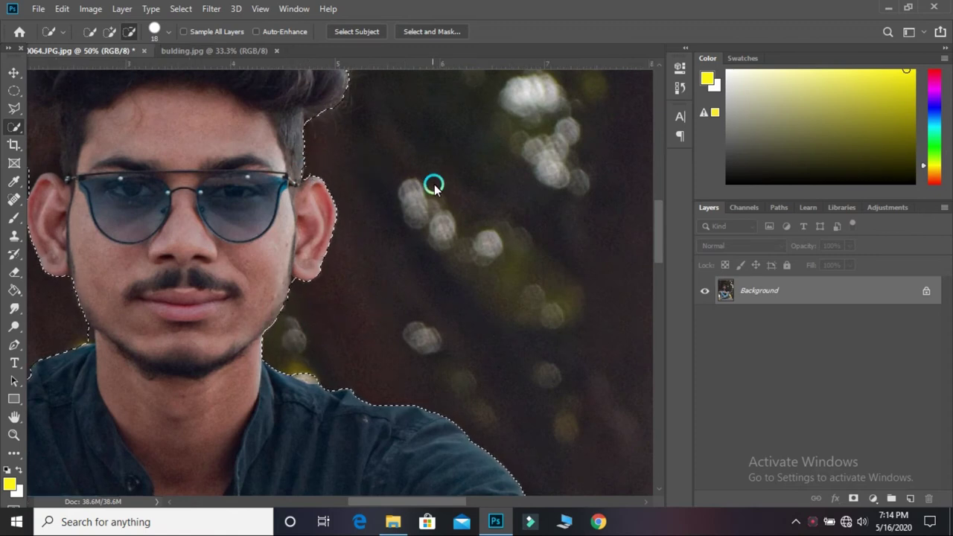
scroll(431, 185, down, 5)
key(ctrl+plus)
click(166, 270)
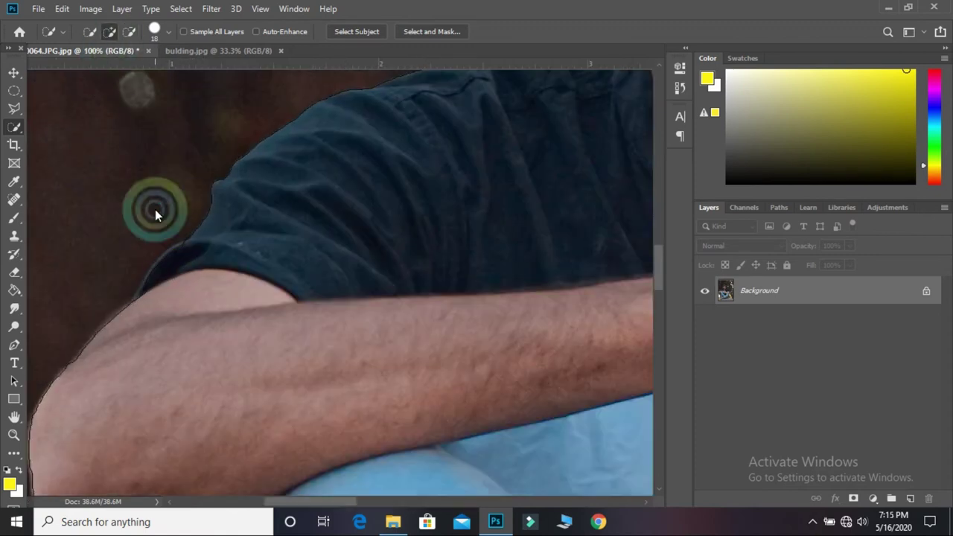
Step: Subtract the background gap on the left beside the man's elbow from the selection
scroll(274, 295, down, 3)
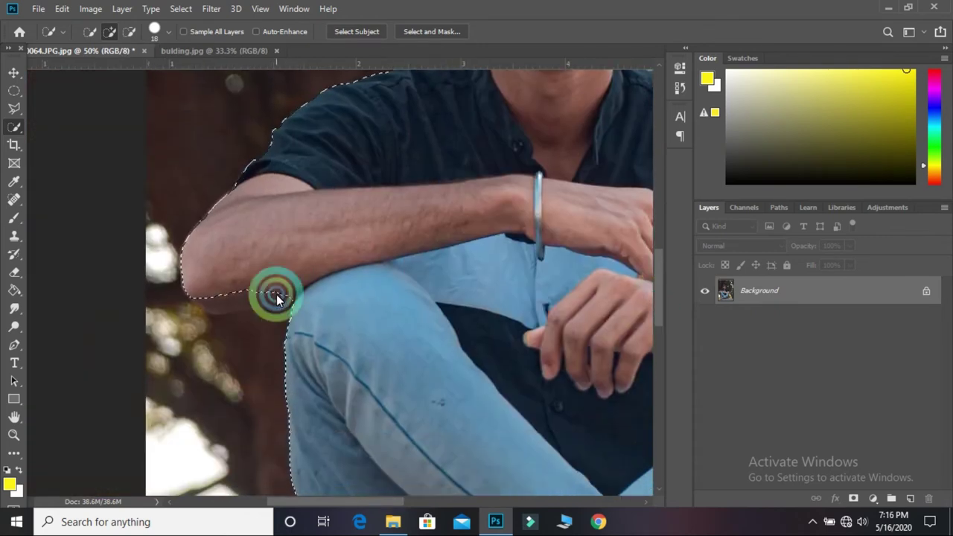
scroll(274, 296, up, 5)
drag(272, 505, 245, 503)
drag(499, 330, 442, 331)
scroll(317, 365, down, 10)
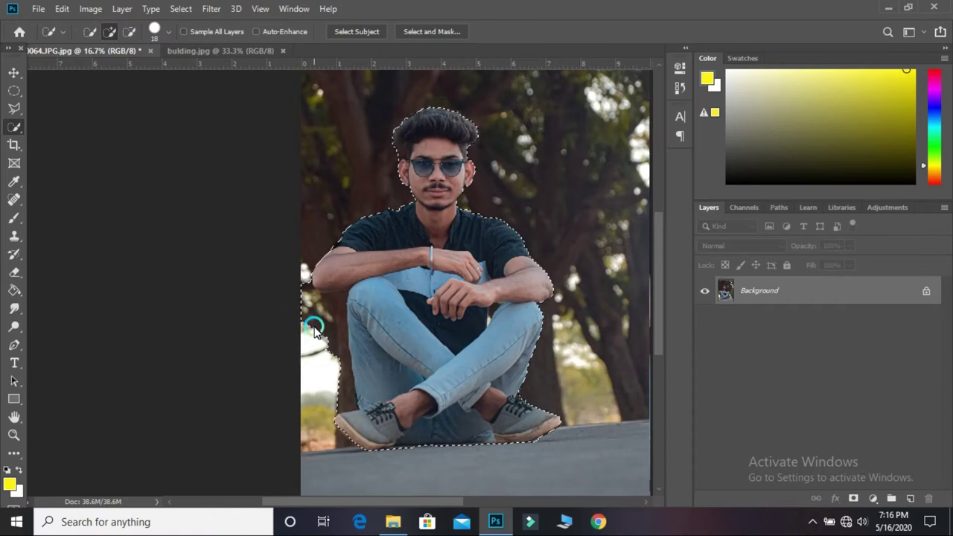
click(131, 34)
drag(310, 323, 305, 291)
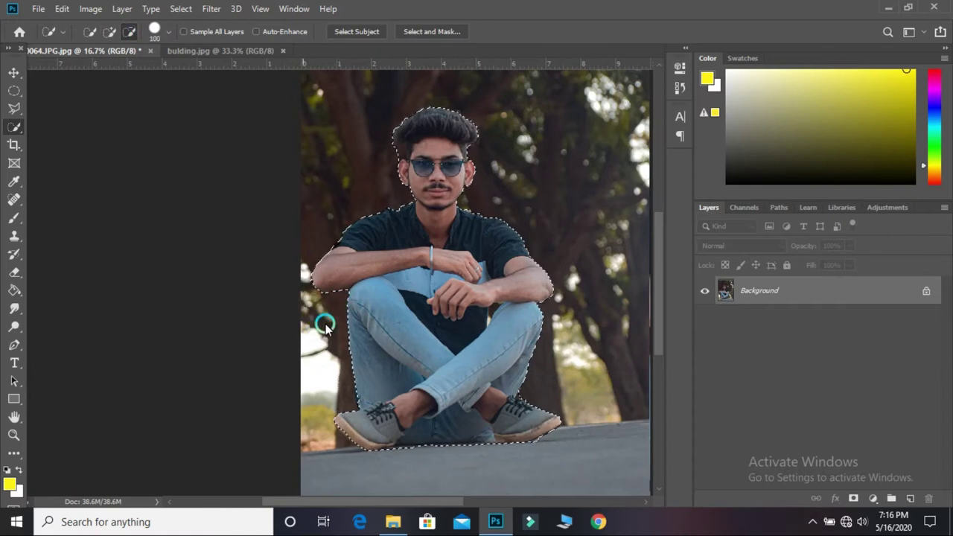
scroll(526, 476, up, 2)
Step: Brush the ground strip at the bottom into the man's selection
scroll(525, 476, down, 3)
mouse_move(362, 419)
mouse_down()
mouse_move(414, 449)
mouse_move(250, 463)
mouse_up()
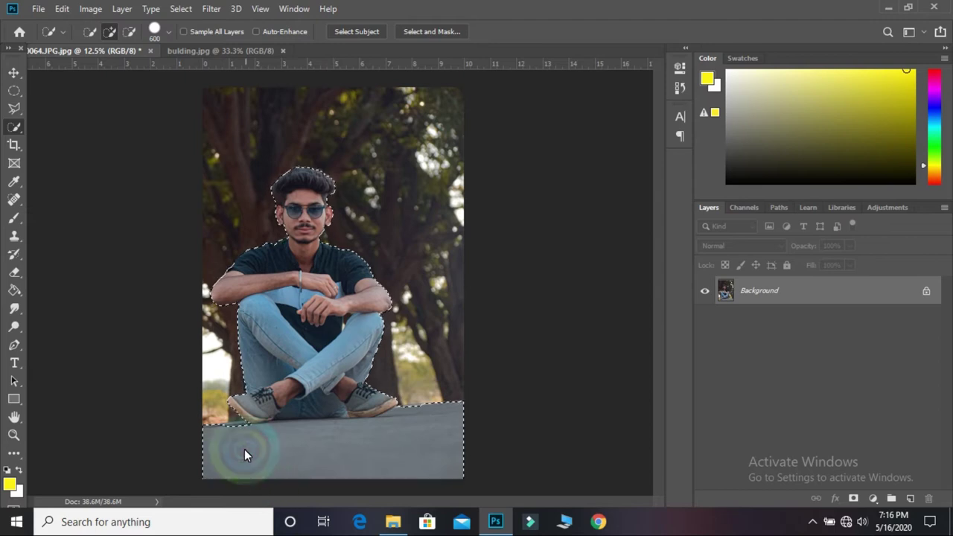
drag(249, 453, 327, 462)
key(bracketleft)
key(bracketleft)
key(bracketleft)
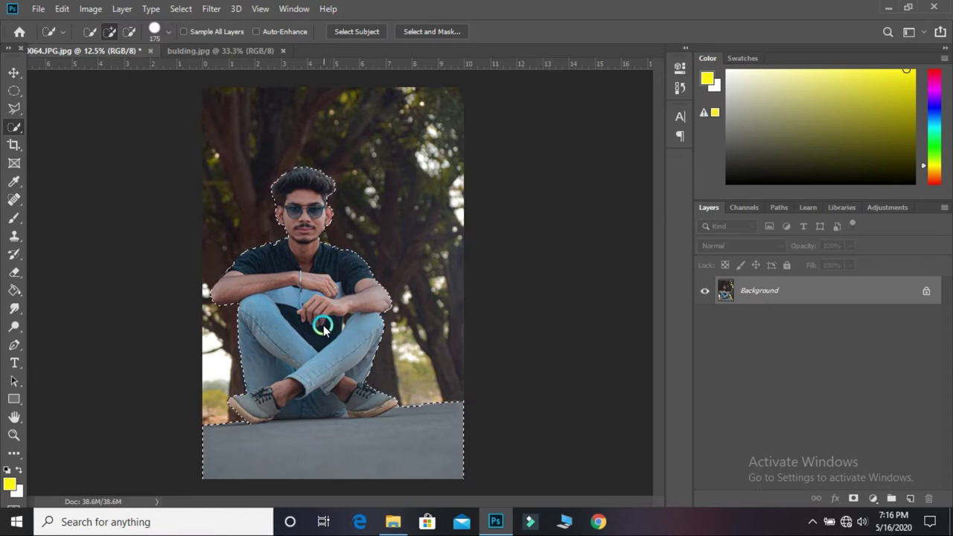
Step: Refine the hair and ear edges with a smaller brush, then bring up the building photo
key(ctrl+plus)
key(ctrl+plus)
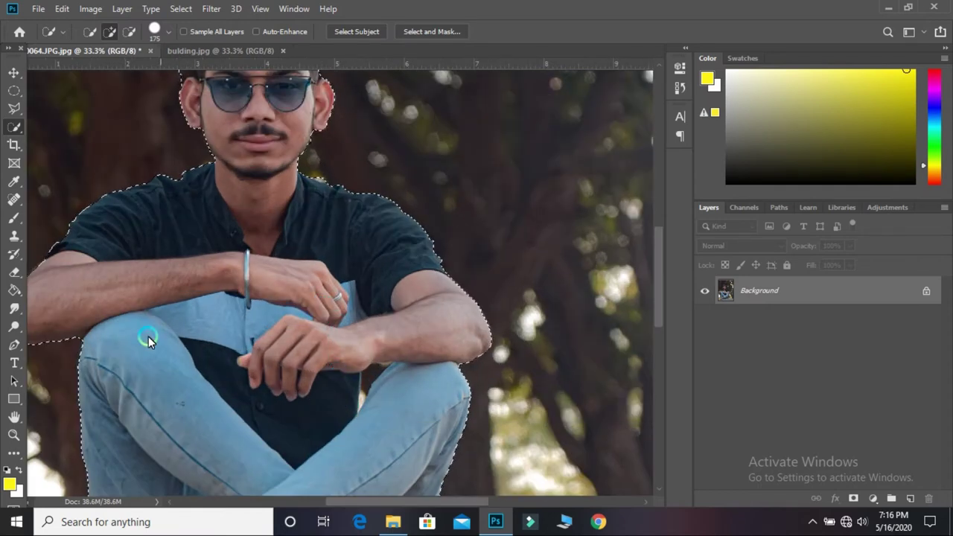
key(ctrl+plus)
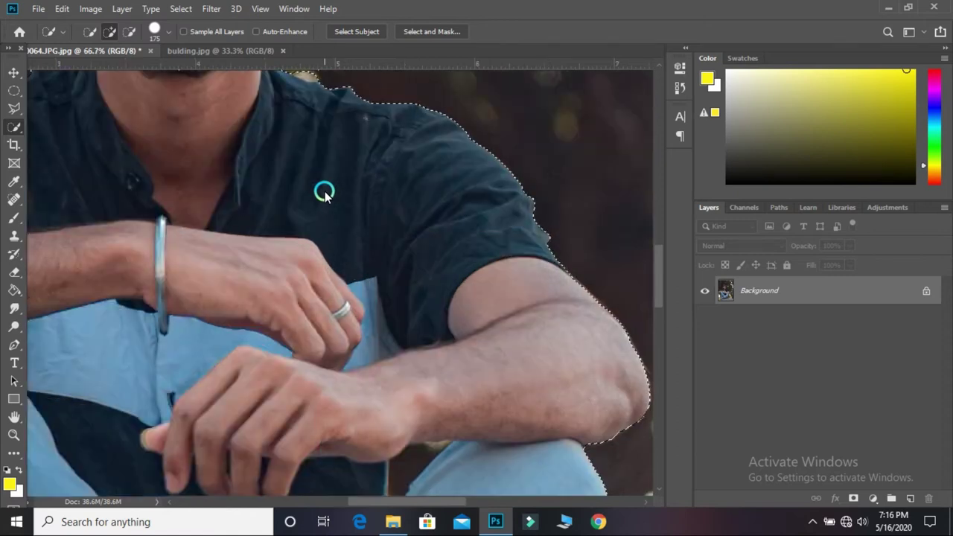
key(bracketleft)
key(bracketleft)
key(bracketleft)
click(132, 33)
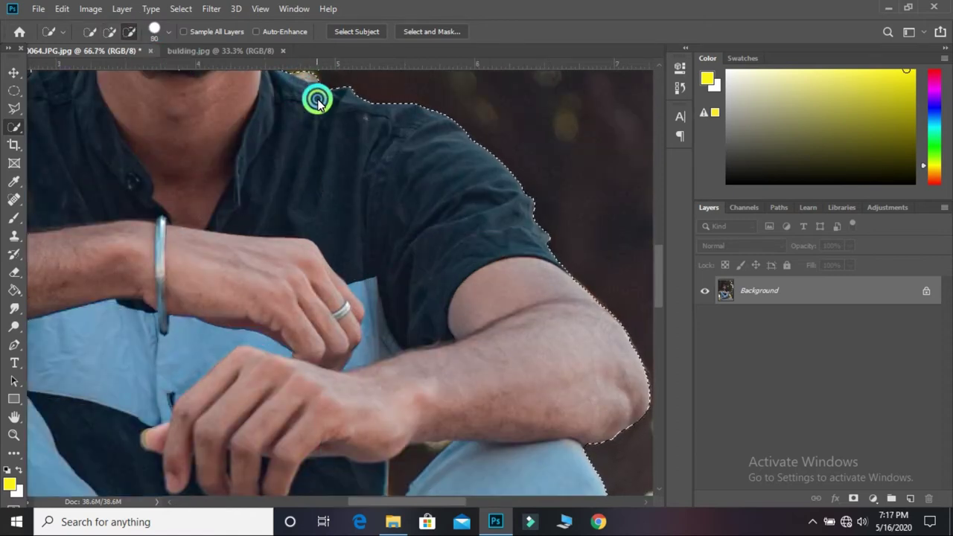
drag(318, 102, 315, 212)
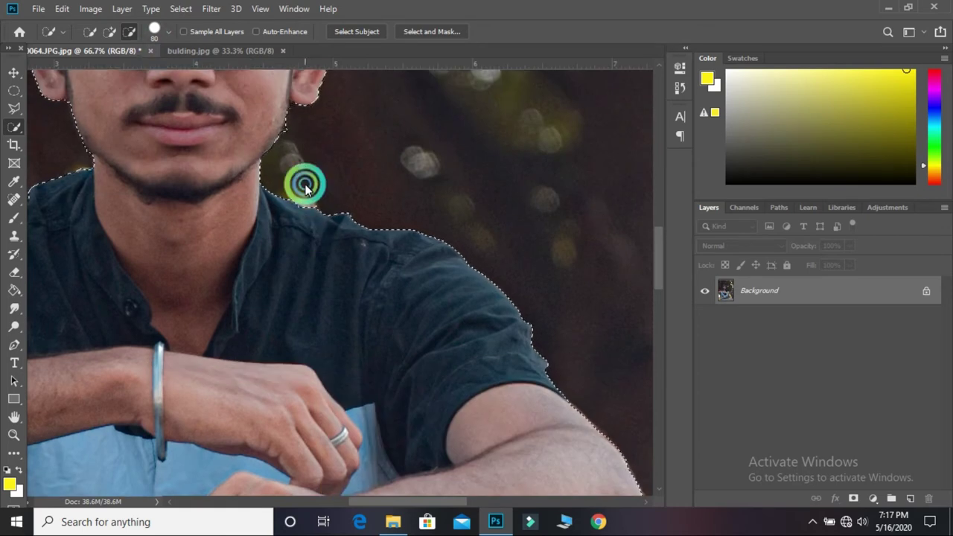
drag(655, 276, 654, 227)
drag(361, 500, 331, 500)
click(108, 32)
click(219, 332)
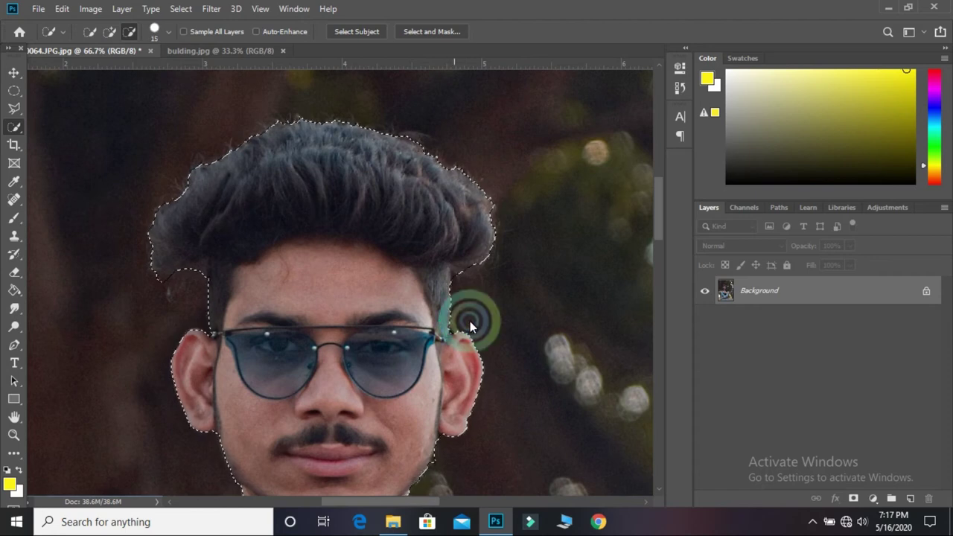
click(268, 51)
Step: Move the building photo into the portrait, scale it to fill the canvas, and position it
click(12, 74)
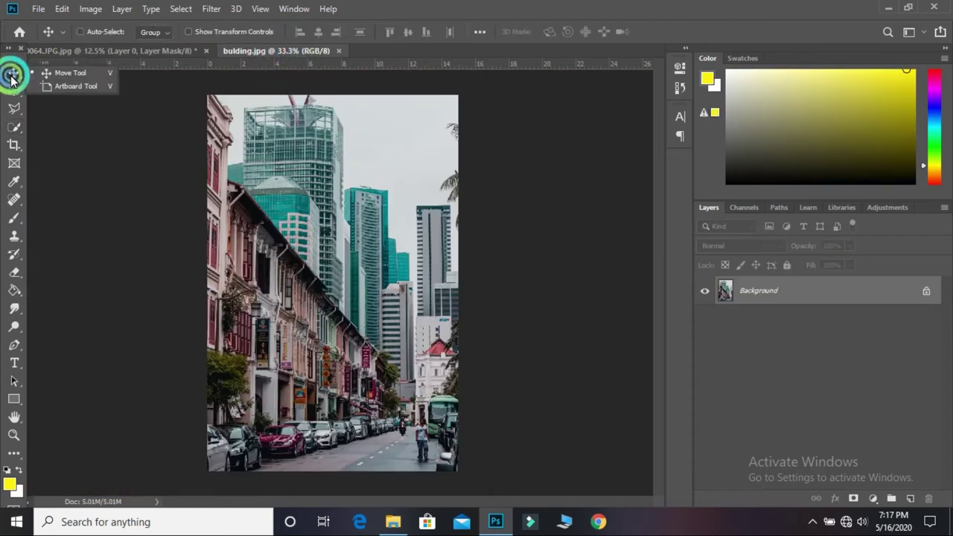
mouse_move(258, 235)
mouse_down()
mouse_move(116, 70)
mouse_move(320, 246)
mouse_up()
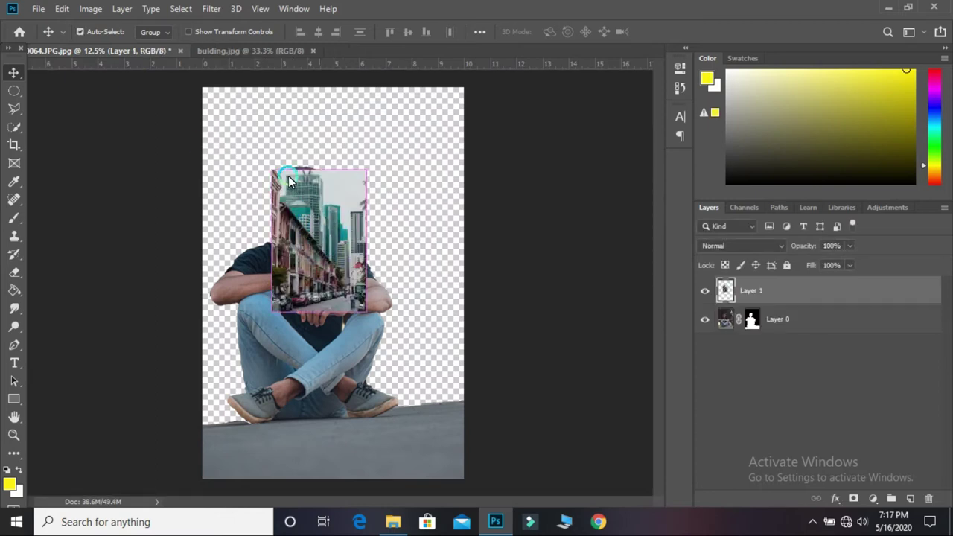
key(ctrl+t)
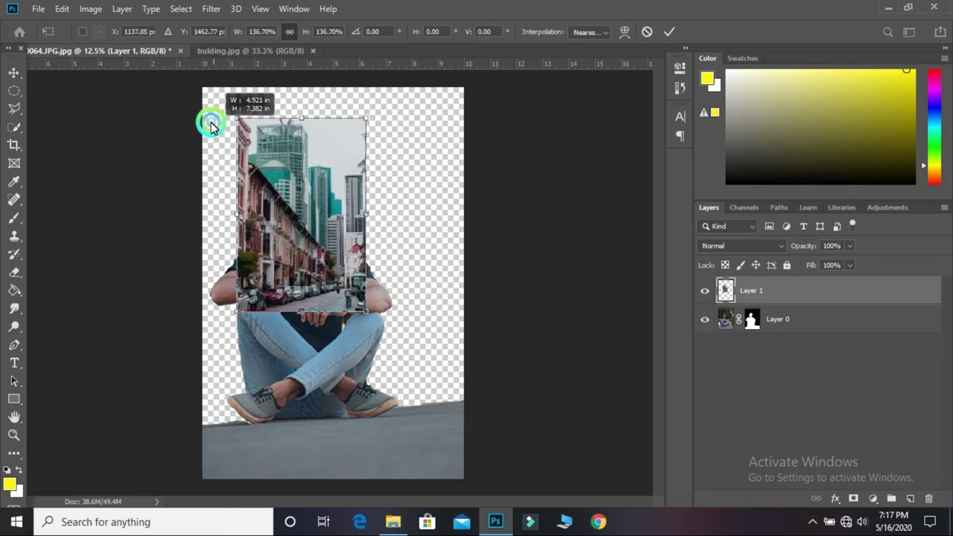
drag(270, 173, 166, 87)
drag(366, 326, 524, 521)
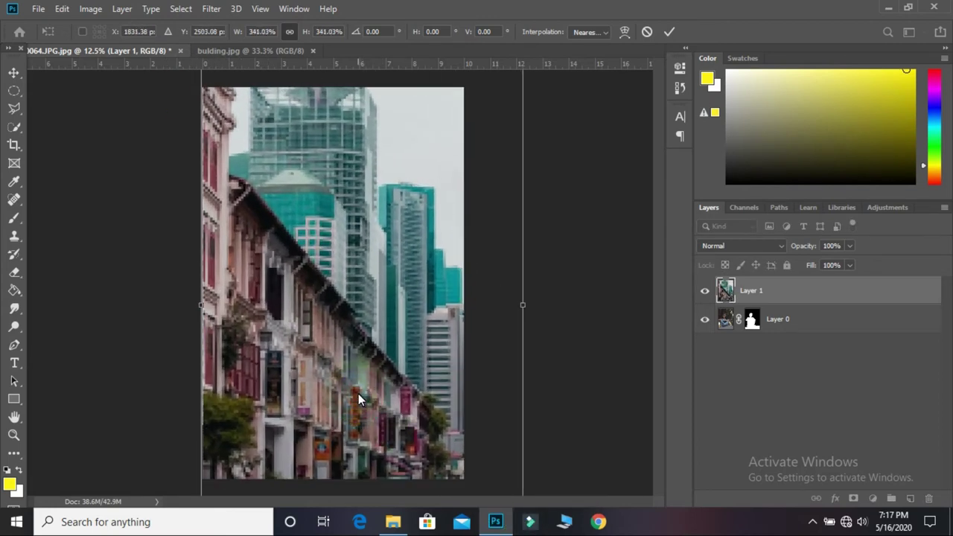
double_click(358, 400)
mouse_move(358, 397)
mouse_down()
mouse_move(306, 318)
mouse_move(323, 330)
mouse_up()
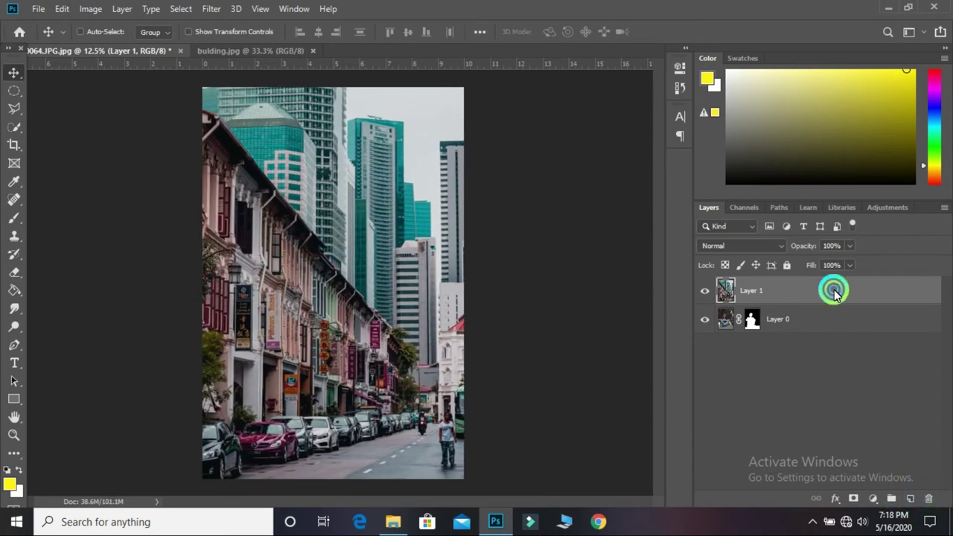
drag(832, 291, 839, 342)
Step: Place the buildings beneath the man and blur them with a Gaussian Blur of about 19.4 px
mouse_move(382, 253)
mouse_down()
mouse_move(385, 312)
mouse_move(355, 319)
mouse_move(368, 336)
mouse_up()
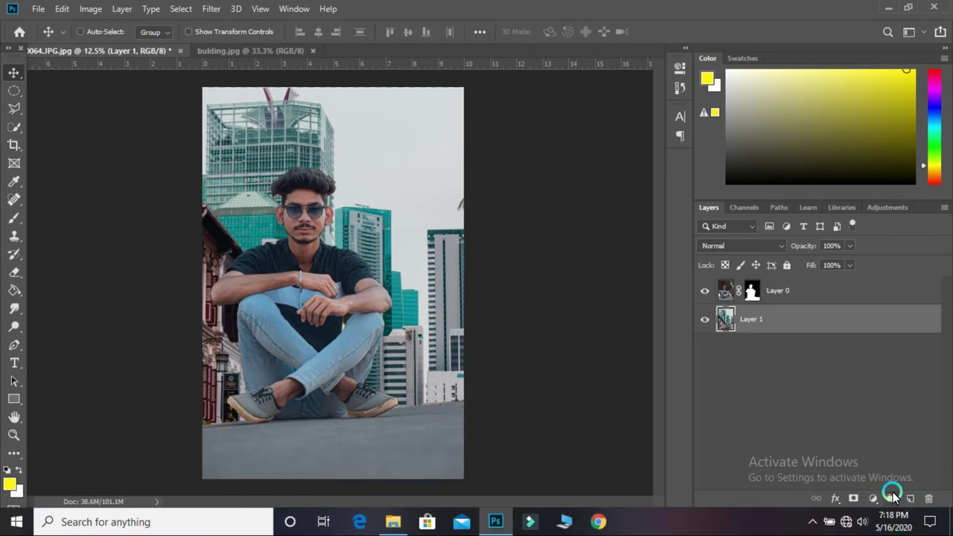
click(182, 8)
mouse_move(287, 167)
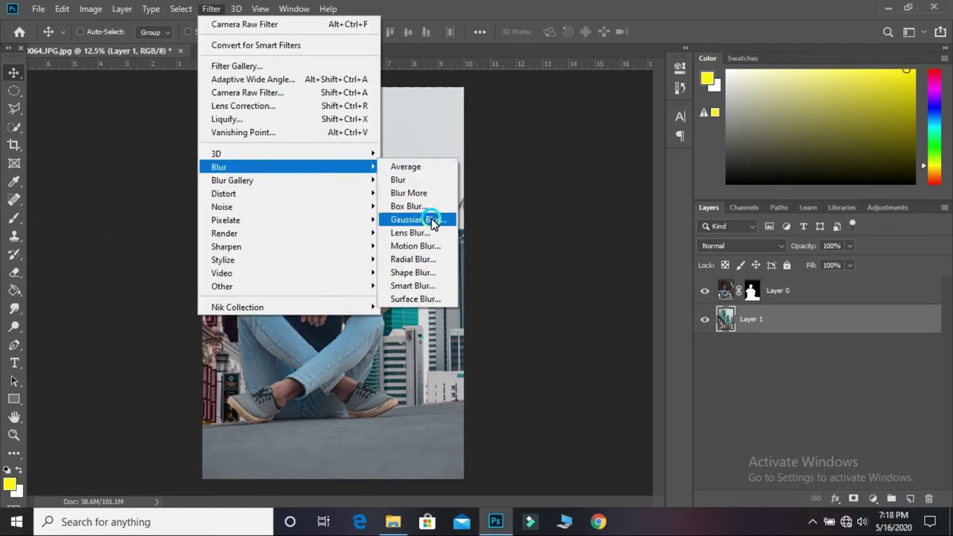
click(432, 220)
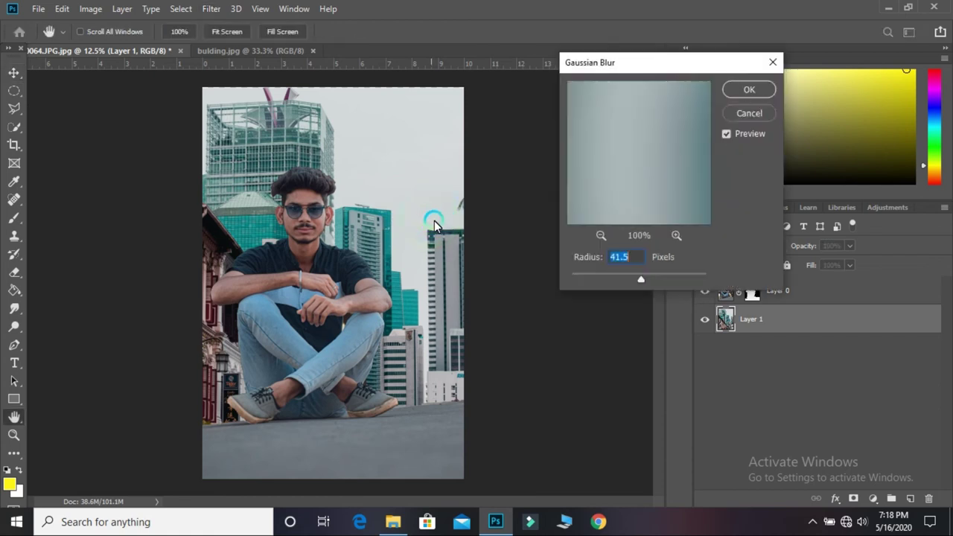
click(613, 280)
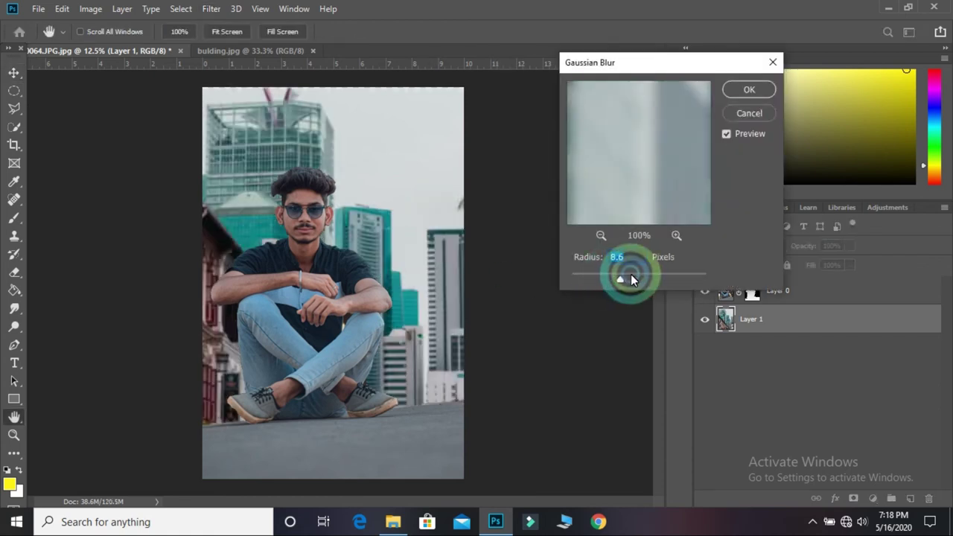
drag(621, 278, 633, 274)
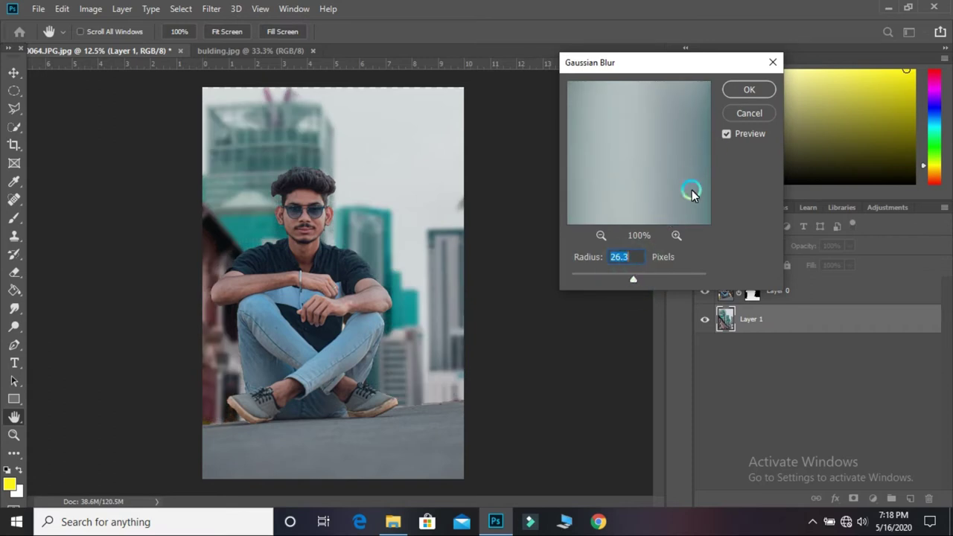
click(750, 89)
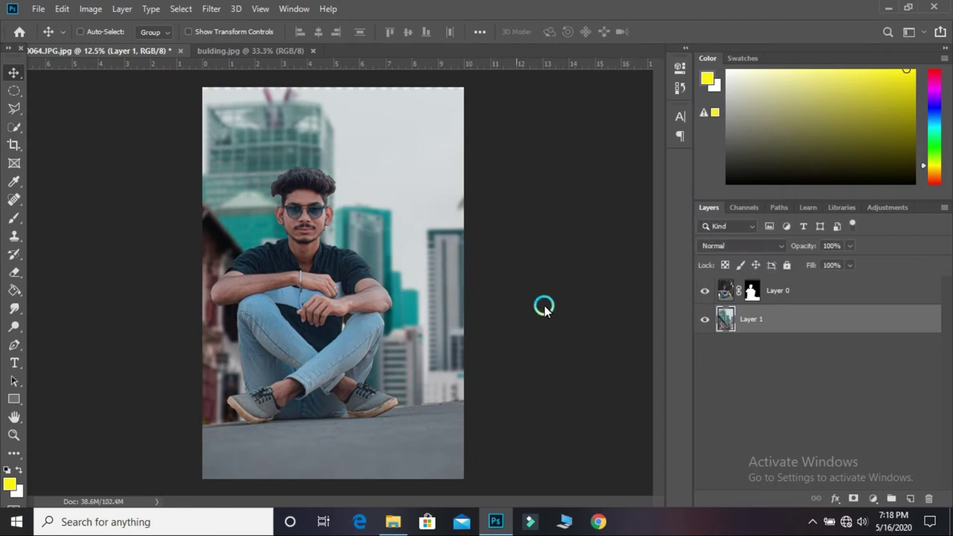
Step: Erase the leftover original backdrop near the man's feet on the cutout layer
click(785, 291)
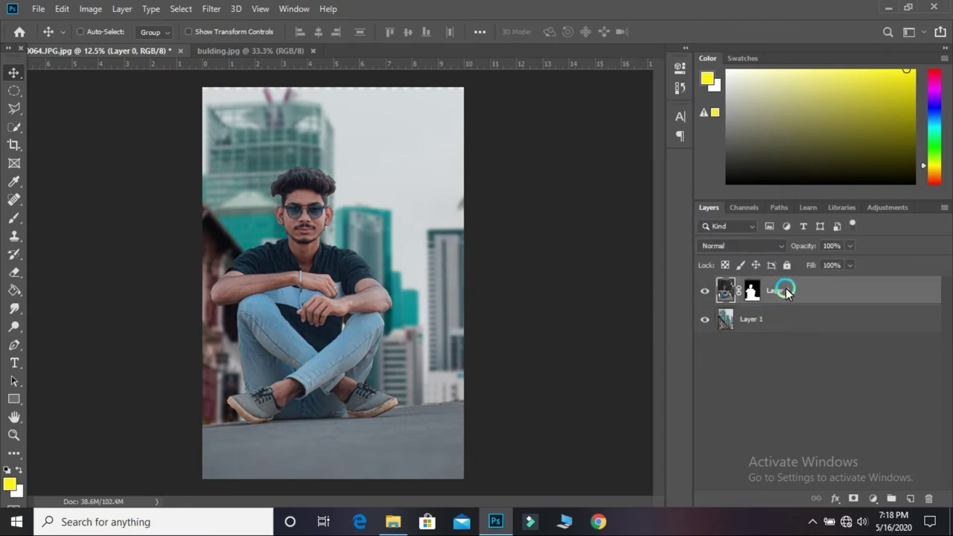
key(ctrl+plus)
drag(657, 296, 660, 351)
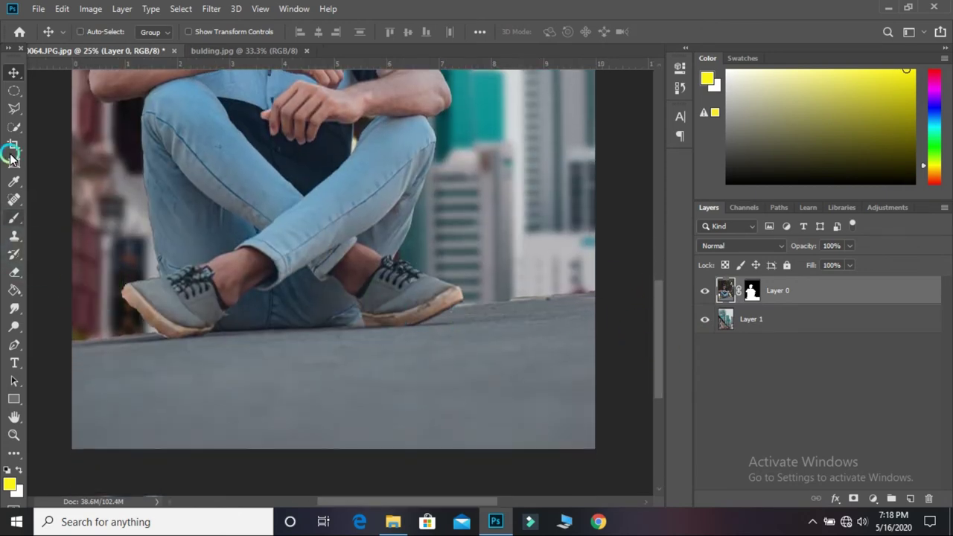
click(17, 276)
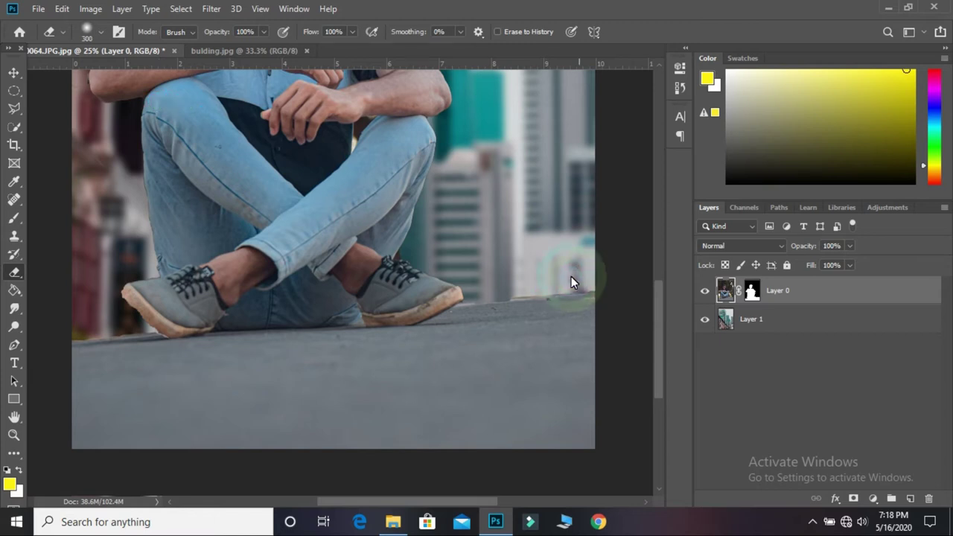
mouse_move(574, 282)
mouse_down()
mouse_move(485, 283)
mouse_move(541, 278)
mouse_up()
key(bracketleft)
key(bracketleft)
key(bracketleft)
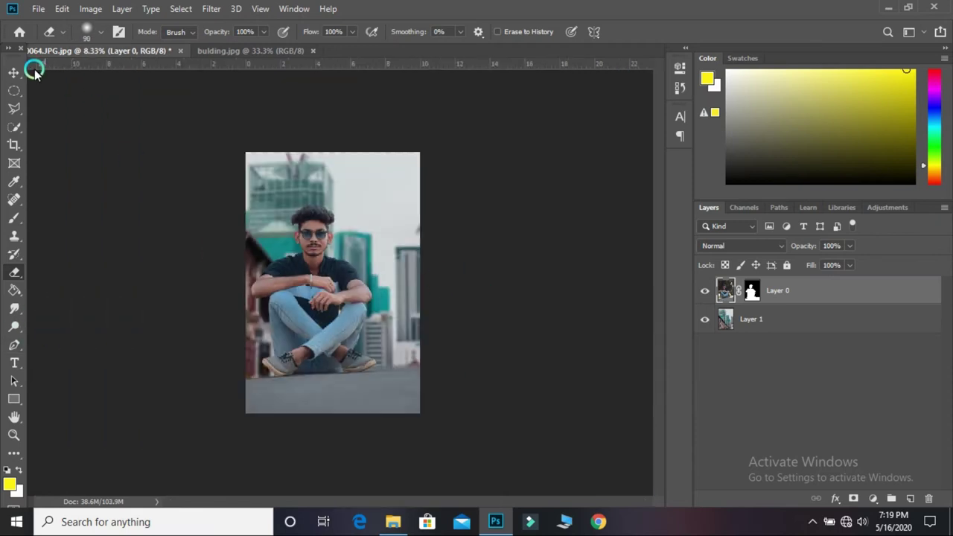
click(232, 93)
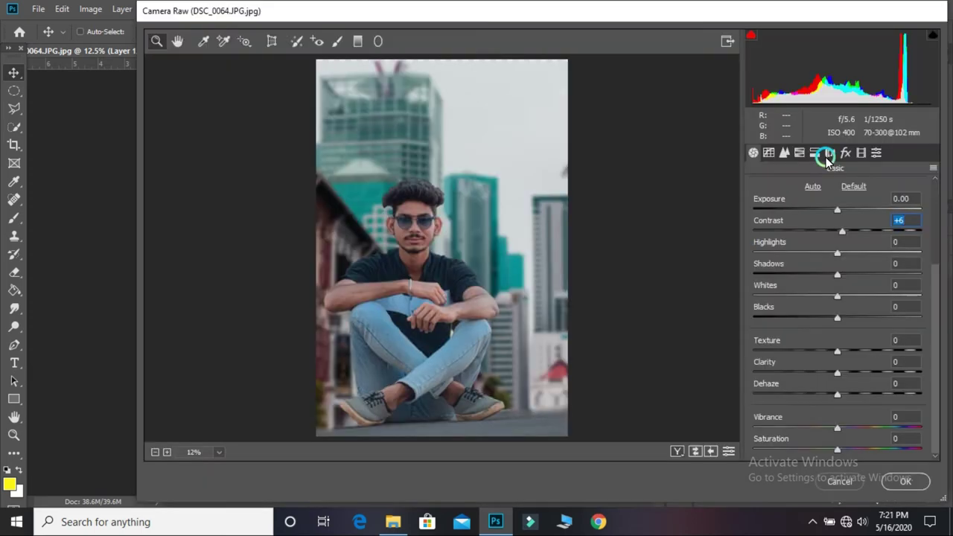
Step: Raise HSL luminance in Camera Raw: Reds +27, Oranges +69, Aquas +26
click(814, 153)
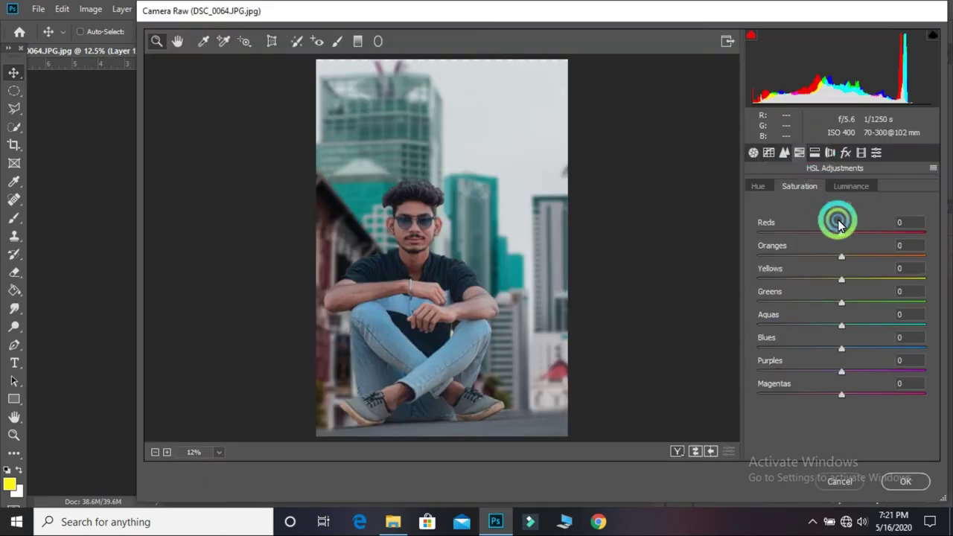
click(845, 188)
drag(839, 233, 858, 235)
click(842, 255)
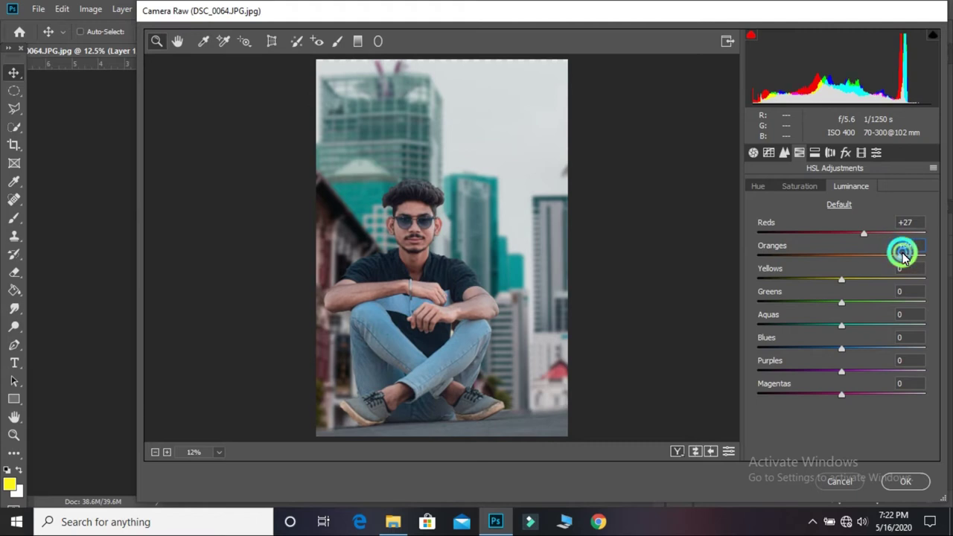
drag(902, 255, 899, 255)
click(843, 302)
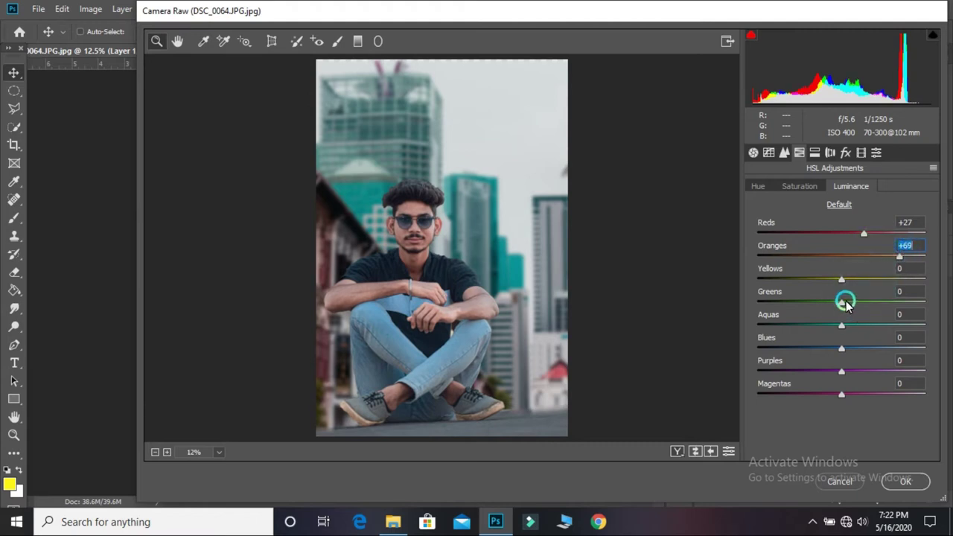
drag(839, 330, 865, 332)
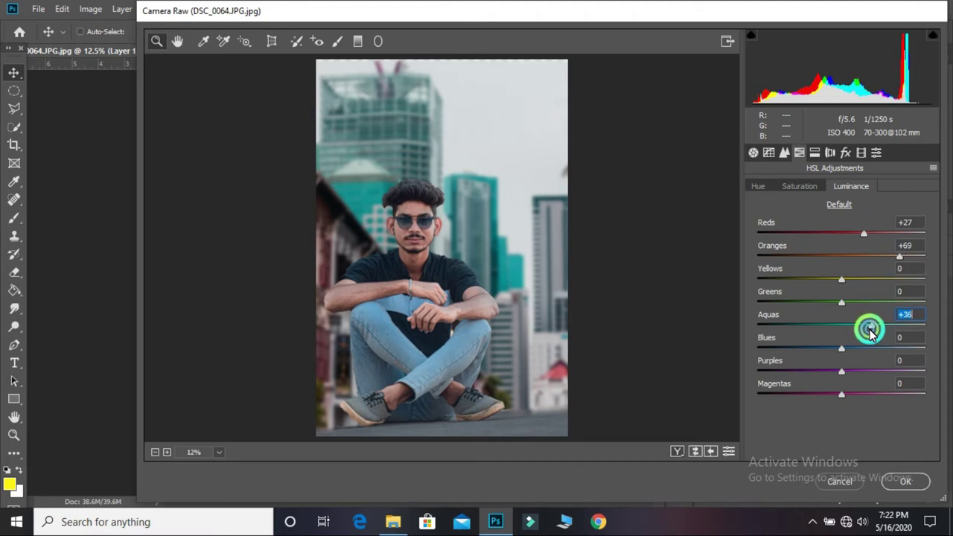
Step: Add a -22 vignette, then set Contrast +6 and Exposure +0.15
click(845, 151)
drag(843, 333, 825, 334)
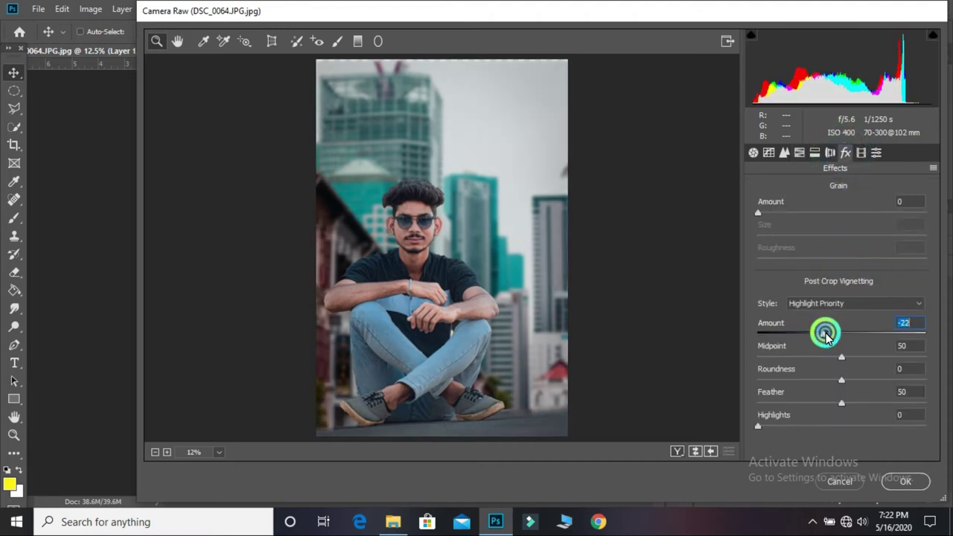
click(783, 152)
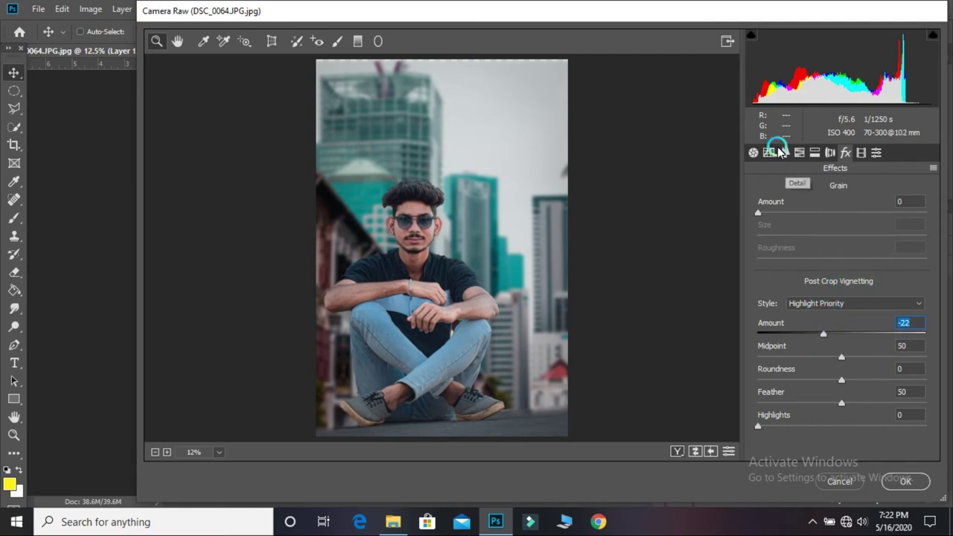
click(768, 152)
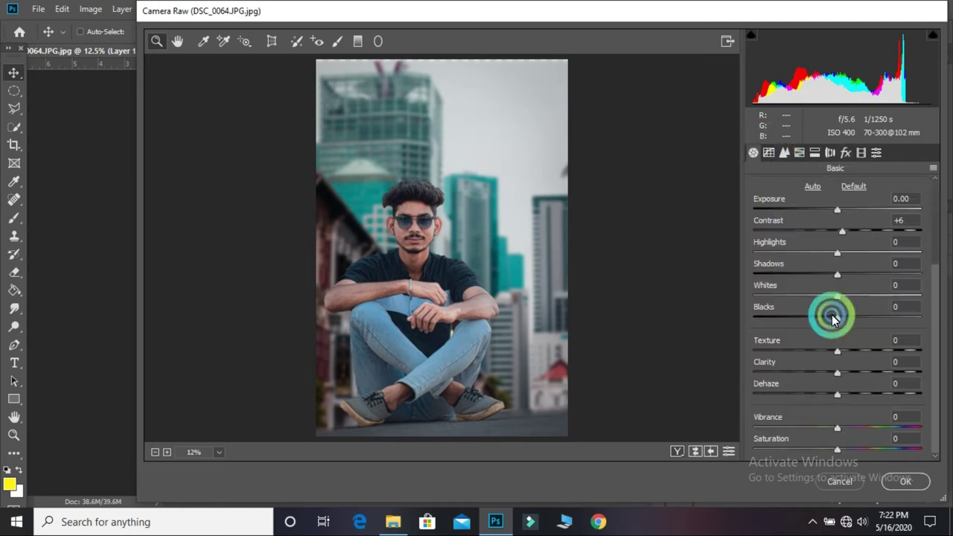
drag(933, 285, 931, 232)
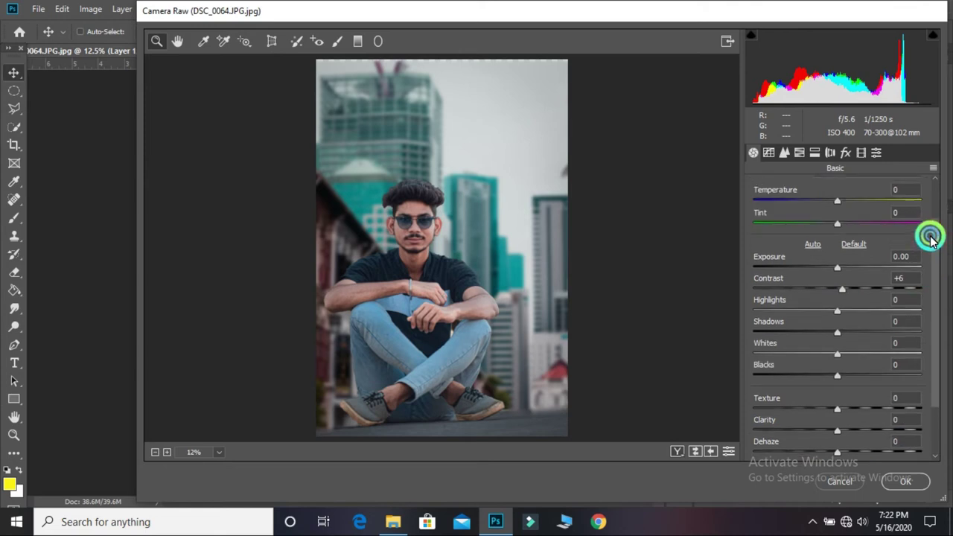
drag(839, 281, 841, 285)
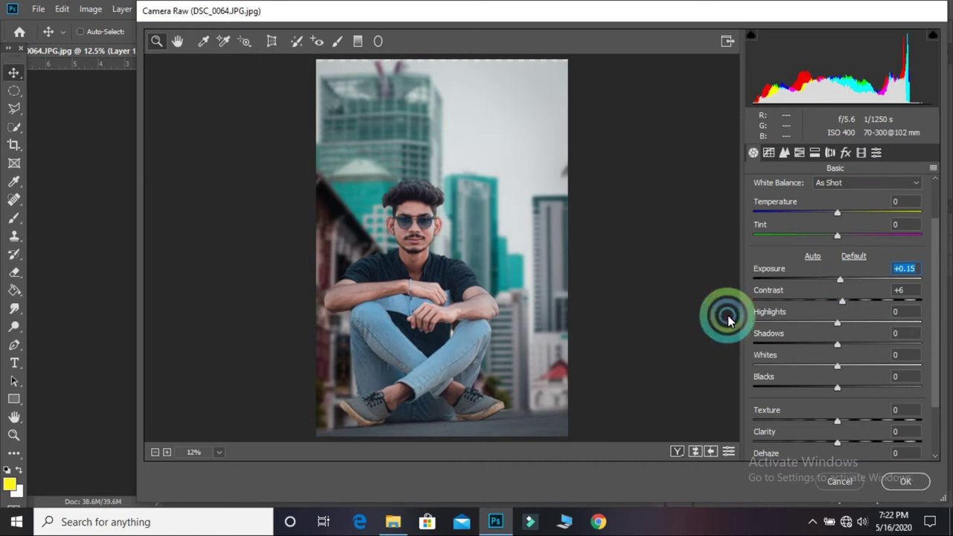
Step: Paint an Adjustment Brush (Texture -36, Clarity -70, Tint +11) over the face and apply the Camera Raw edits
click(338, 41)
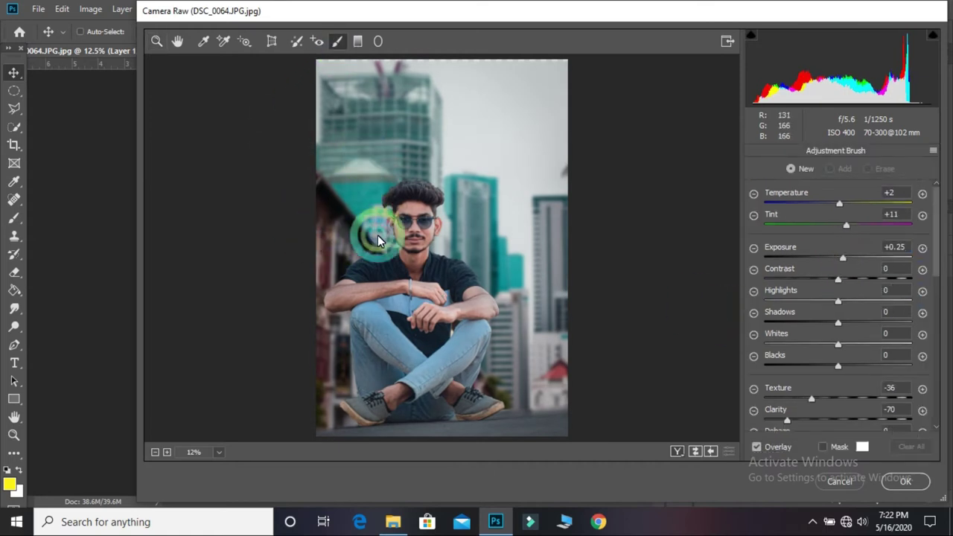
scroll(415, 283, up, 2)
scroll(374, 266, up, 1)
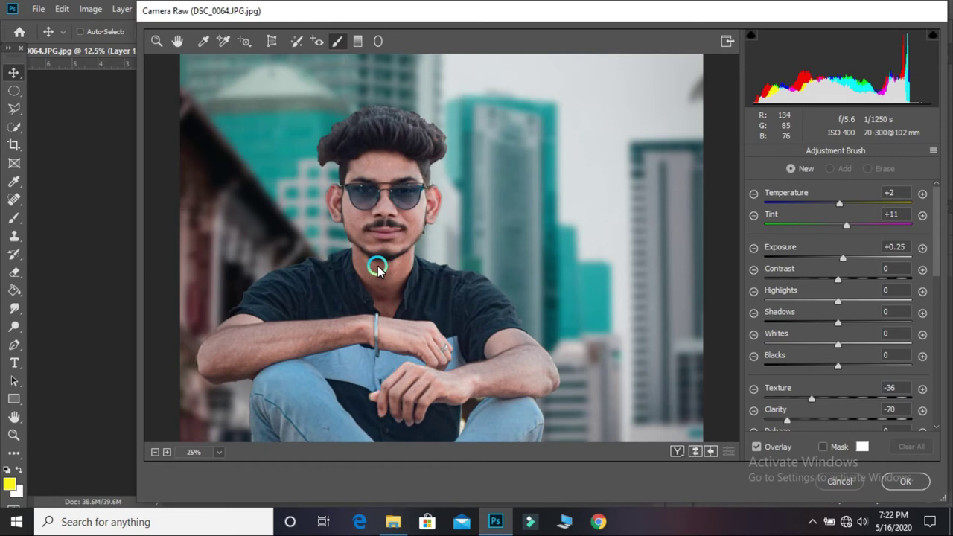
scroll(374, 265, up, 1)
scroll(372, 266, up, 1)
scroll(342, 283, up, 1)
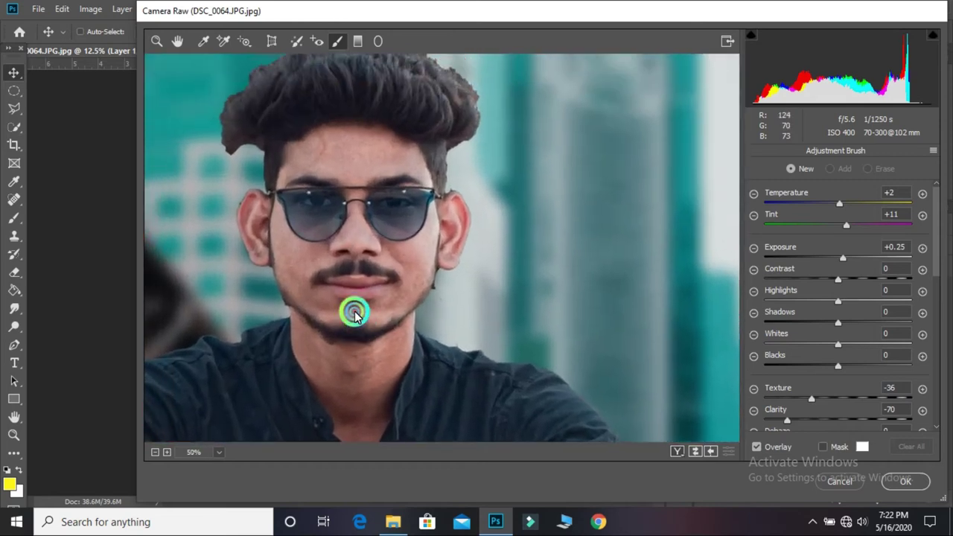
scroll(356, 291, up, 1)
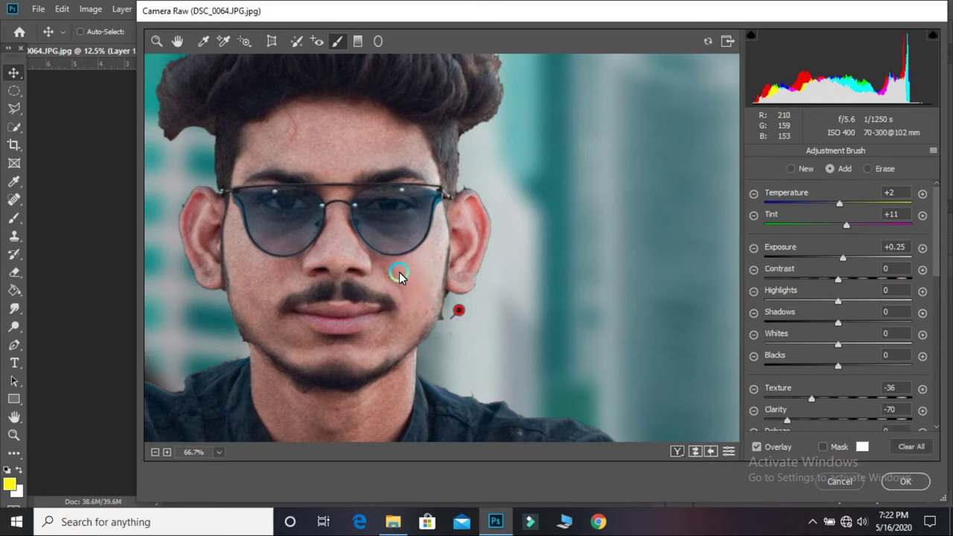
scroll(367, 155, down, 2)
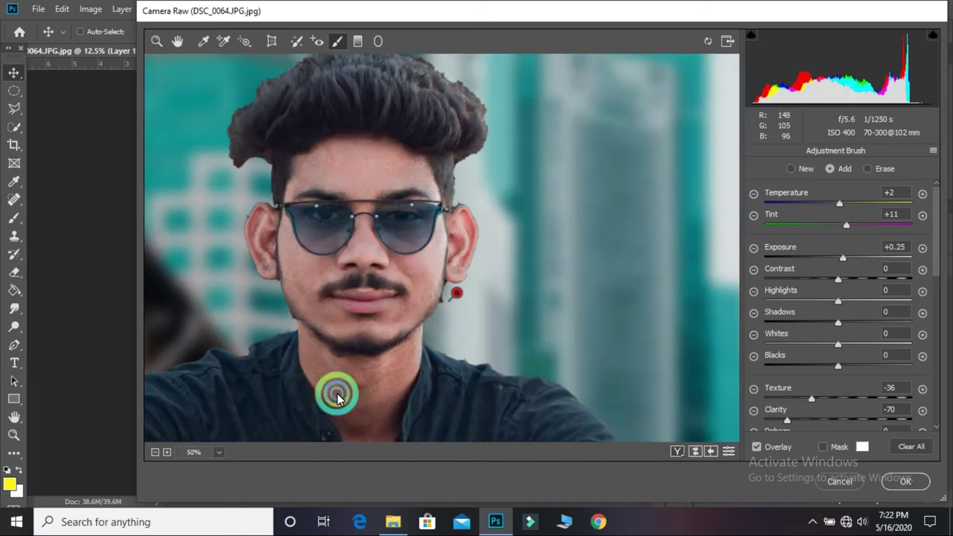
scroll(451, 314, down, 1)
scroll(452, 314, down, 1)
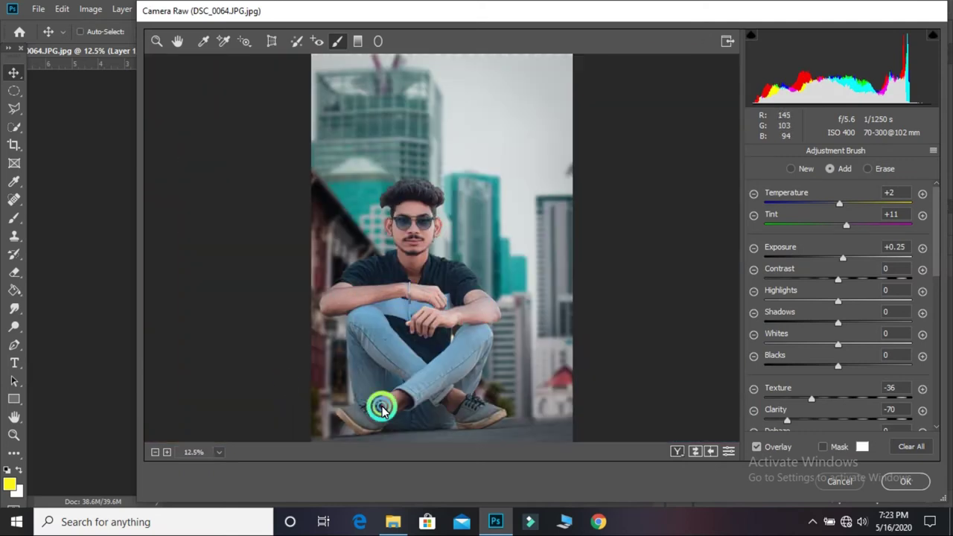
click(844, 261)
drag(838, 261, 839, 258)
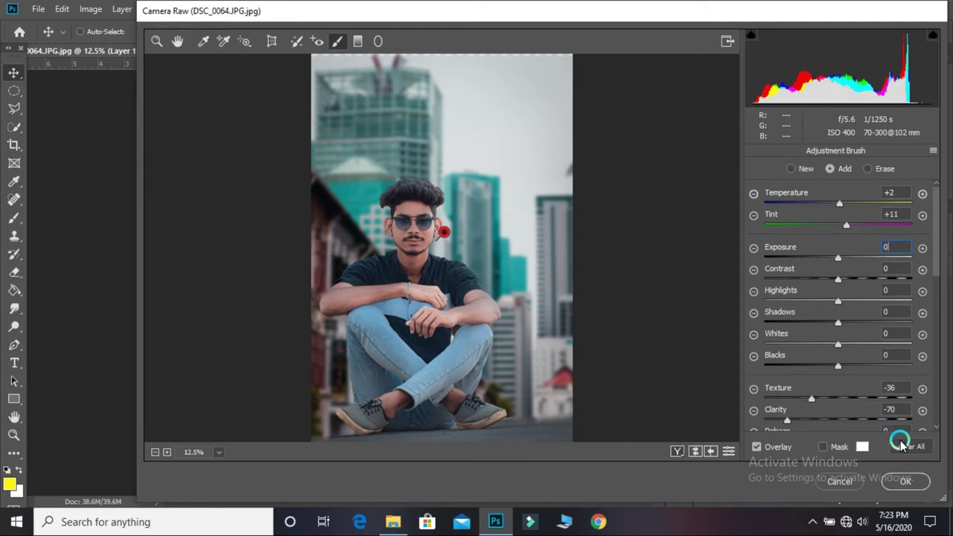
click(905, 481)
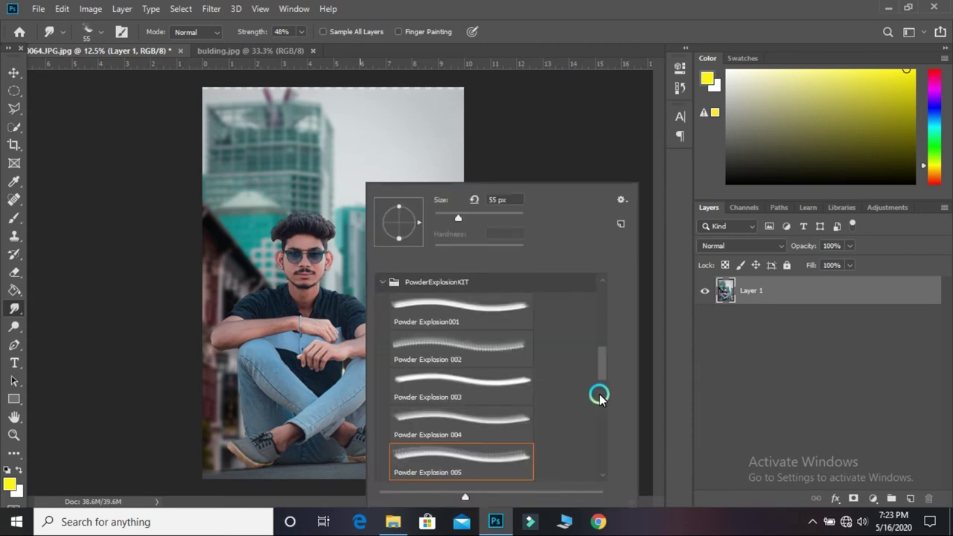
Step: Set the Smudge tool to the Soft Round Pressure Size brush at 55 px
drag(600, 372, 587, 320)
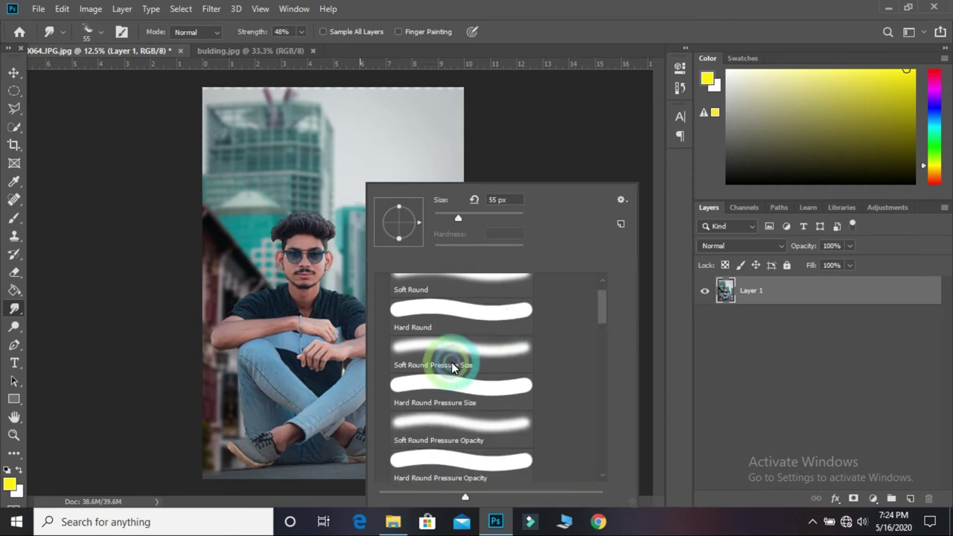
click(451, 359)
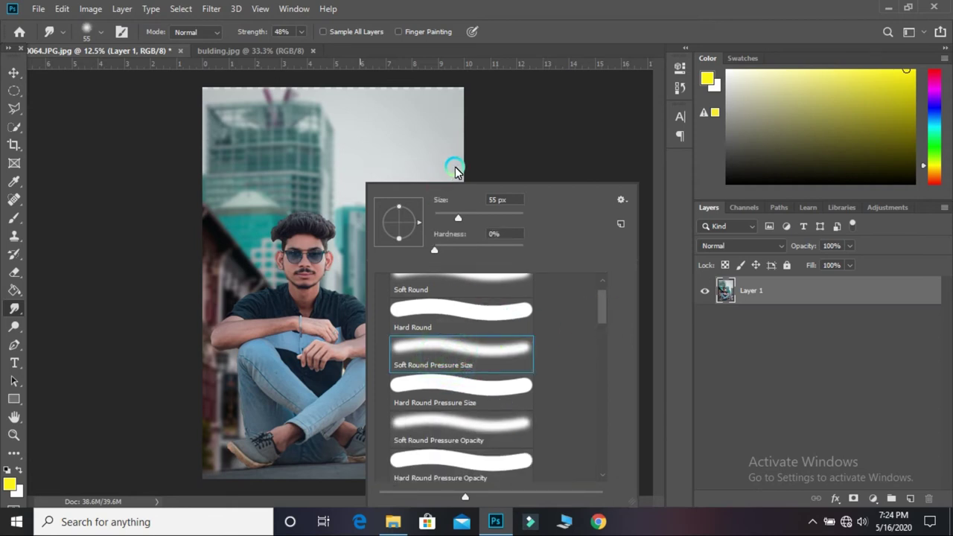
click(506, 148)
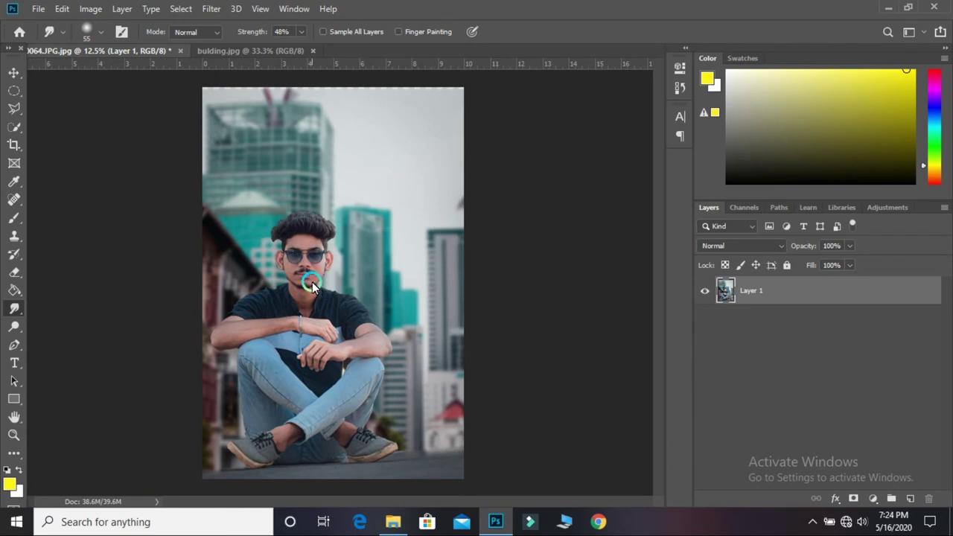
Step: Smudge the dark notches along the man's jawline into the blurred background
scroll(312, 285, up, 6)
scroll(313, 285, up, 4)
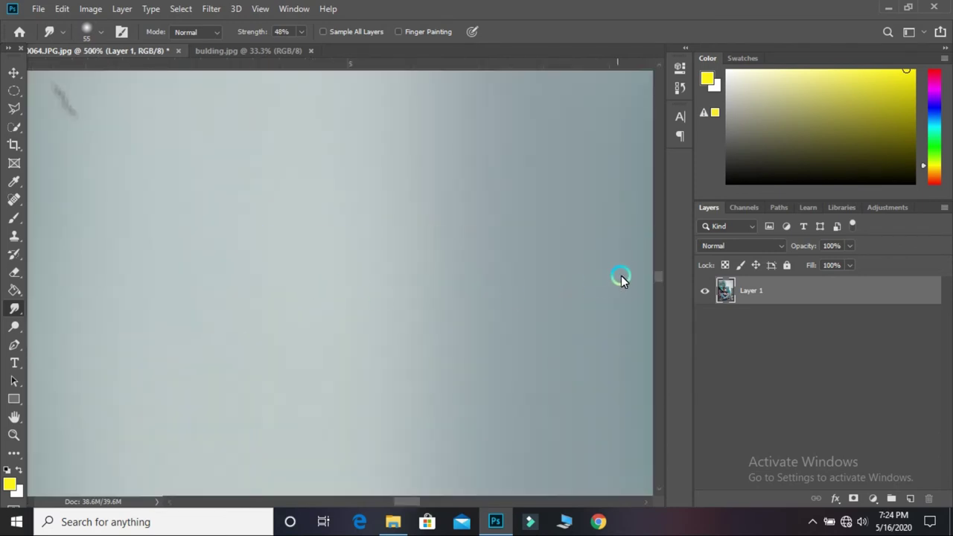
scroll(633, 272, down, 2)
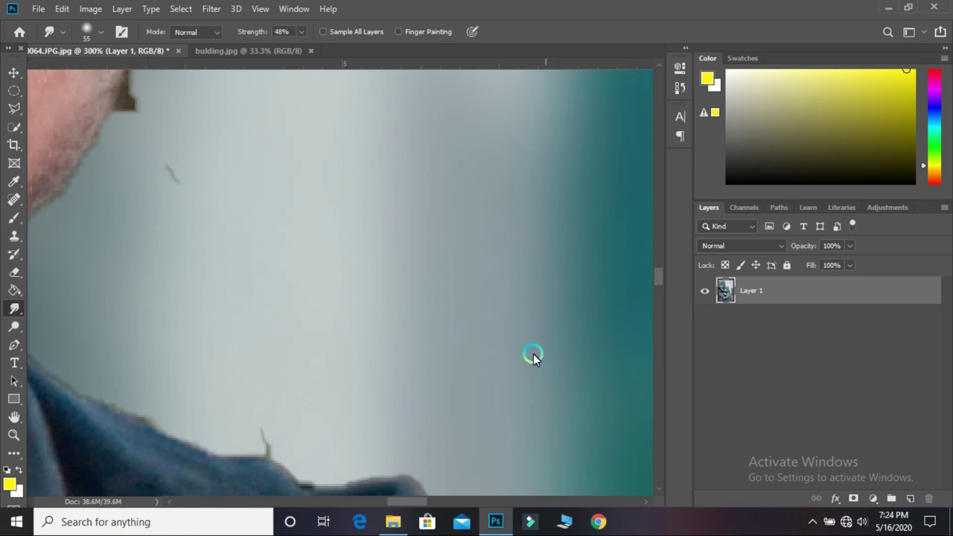
drag(257, 330, 481, 427)
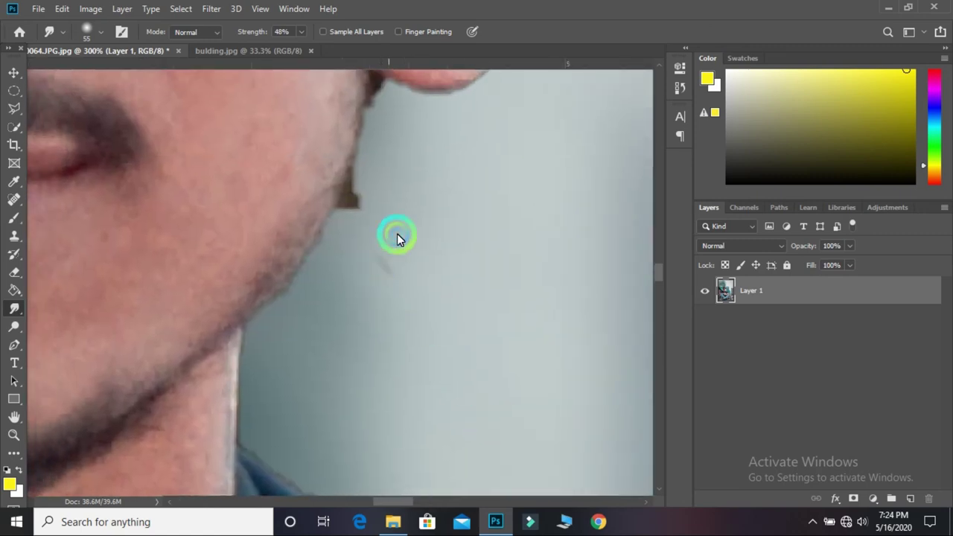
mouse_move(391, 216)
mouse_down()
mouse_move(406, 219)
mouse_move(415, 238)
mouse_up()
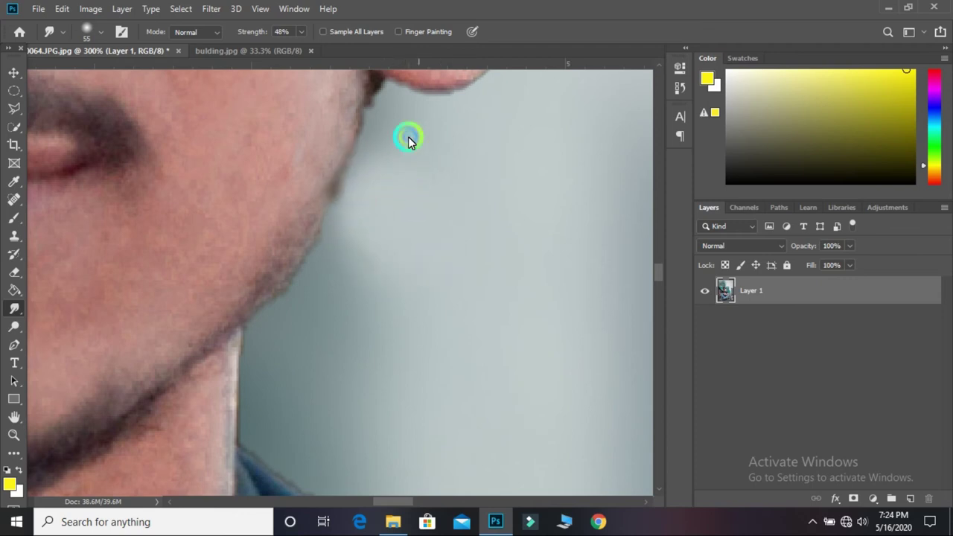
key(ctrl+minus)
key(ctrl+minus)
key(ctrl+minus)
drag(126, 306, 131, 296)
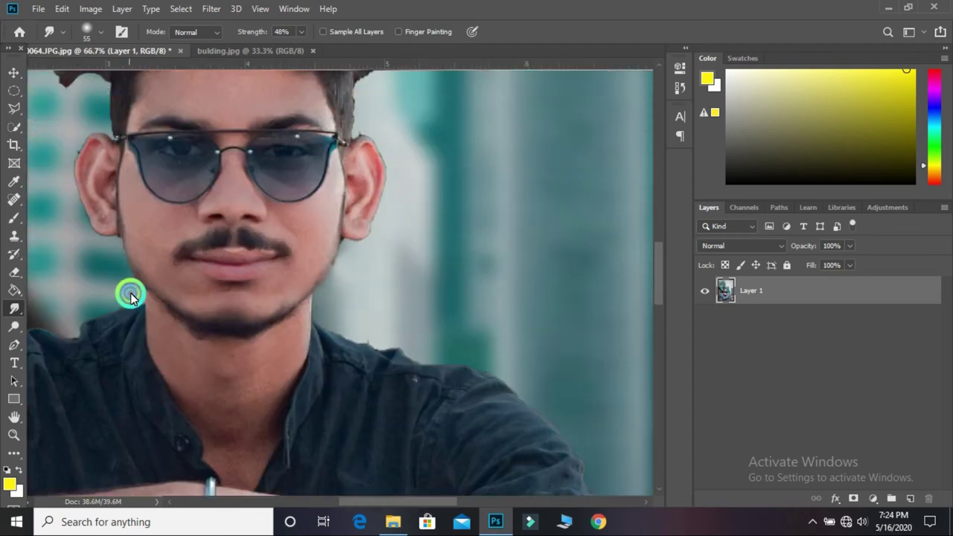
mouse_move(428, 318)
mouse_down()
mouse_move(652, 318)
mouse_move(661, 264)
mouse_up()
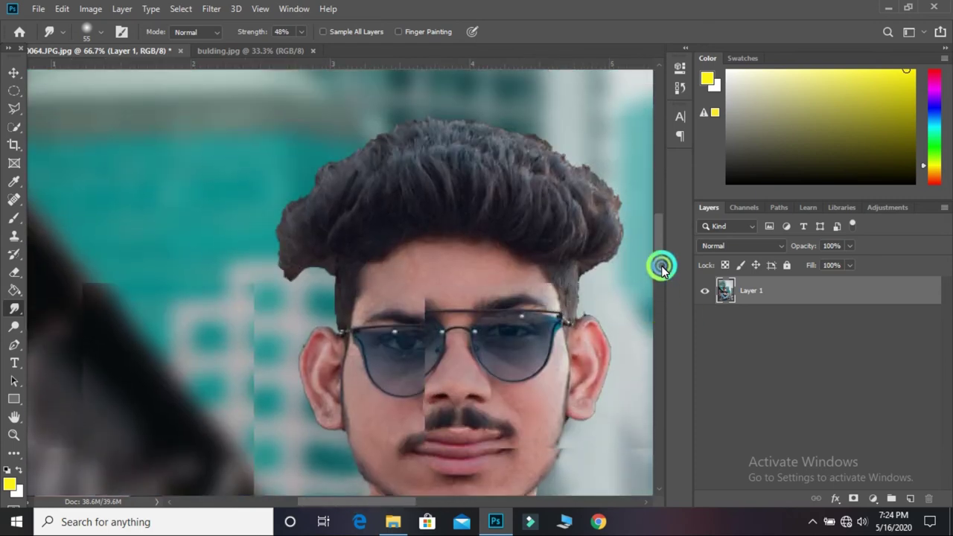
right_click(14, 308)
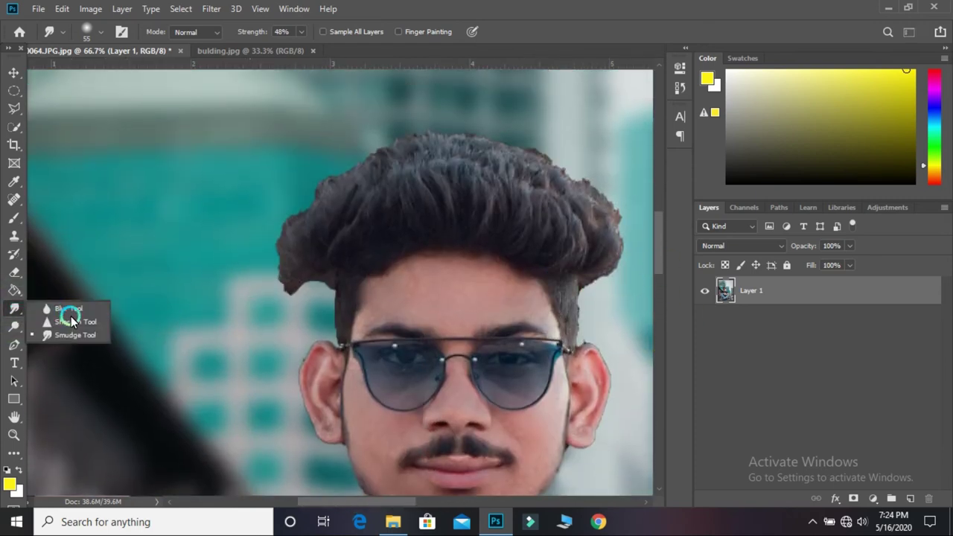
right_click(200, 263)
Step: Select the Powder Explosion 002 brush preset and size it to 69 px
drag(444, 307, 452, 410)
scroll(245, 393, up, 15)
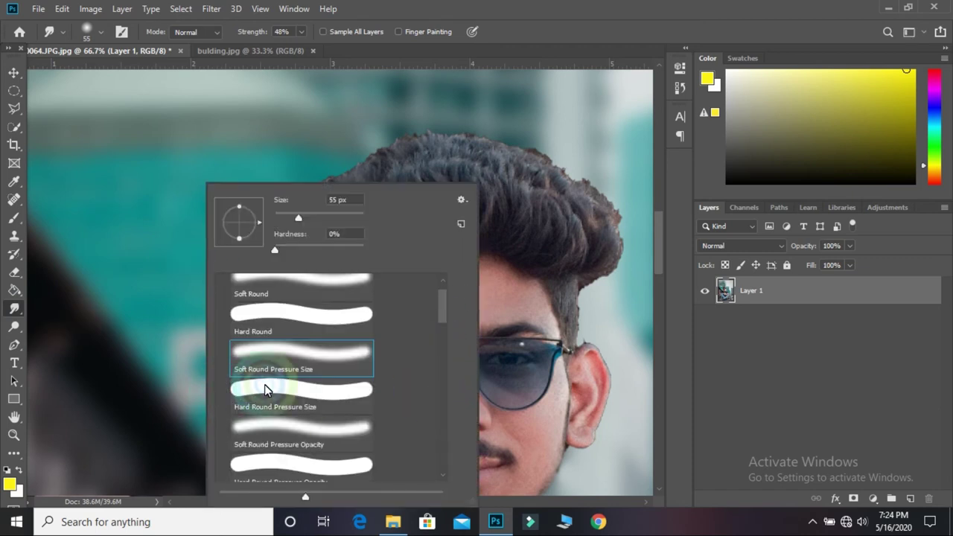
drag(442, 319, 440, 375)
click(301, 296)
click(292, 322)
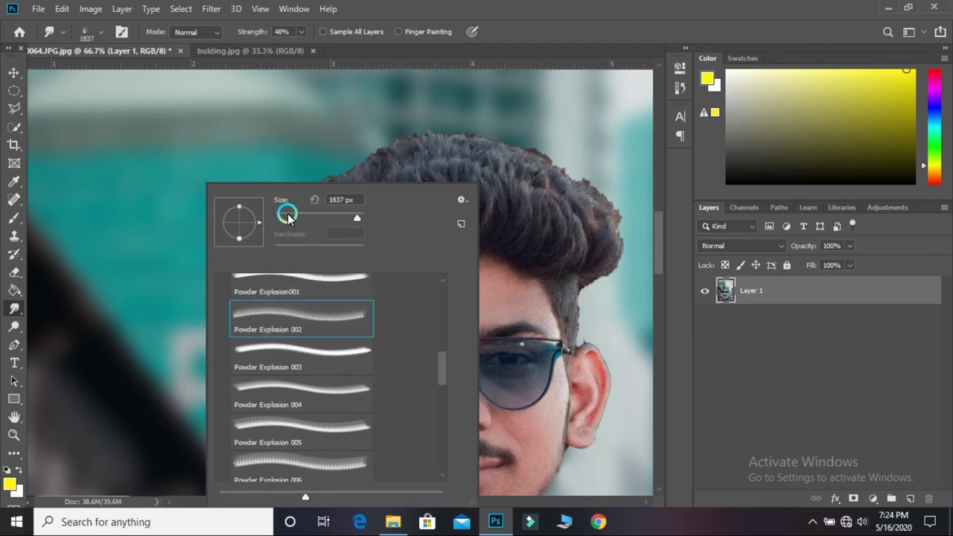
click(310, 217)
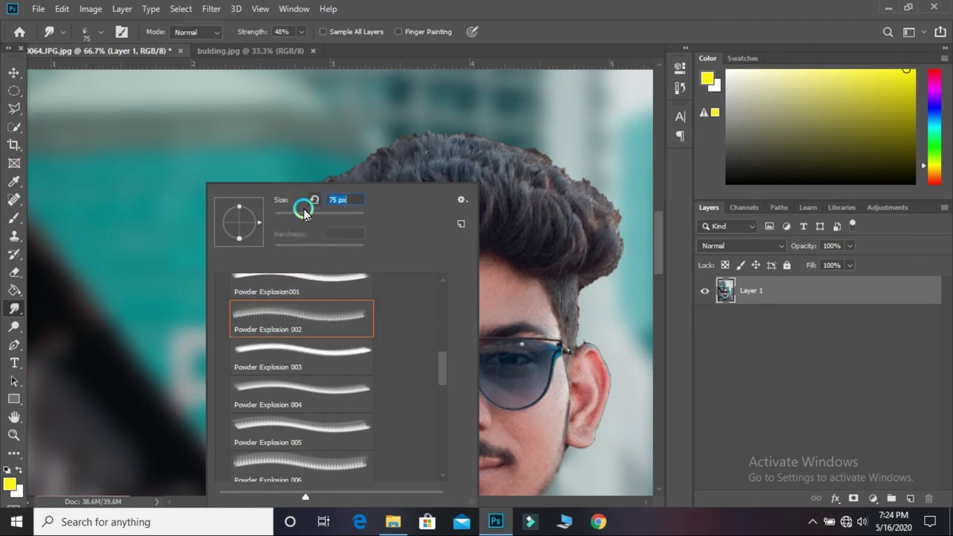
click(301, 439)
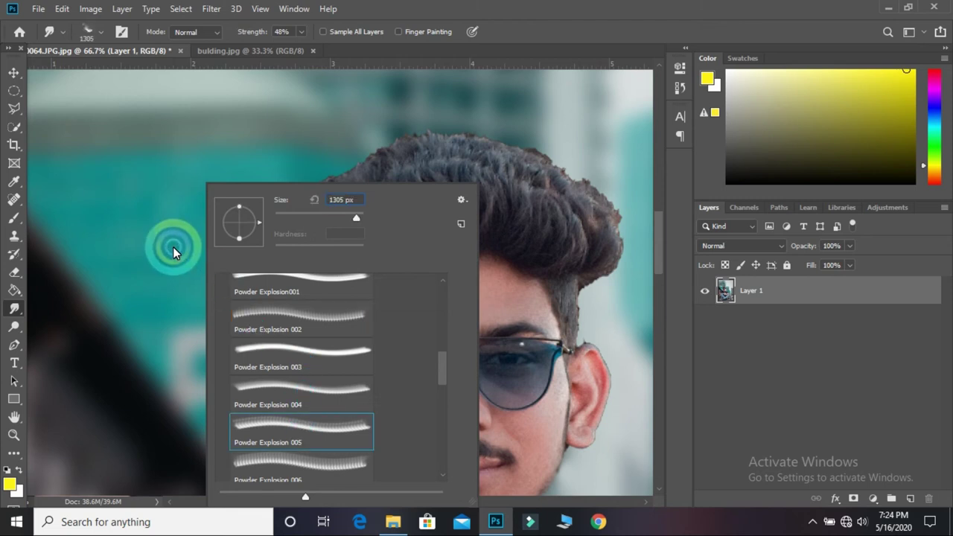
click(311, 307)
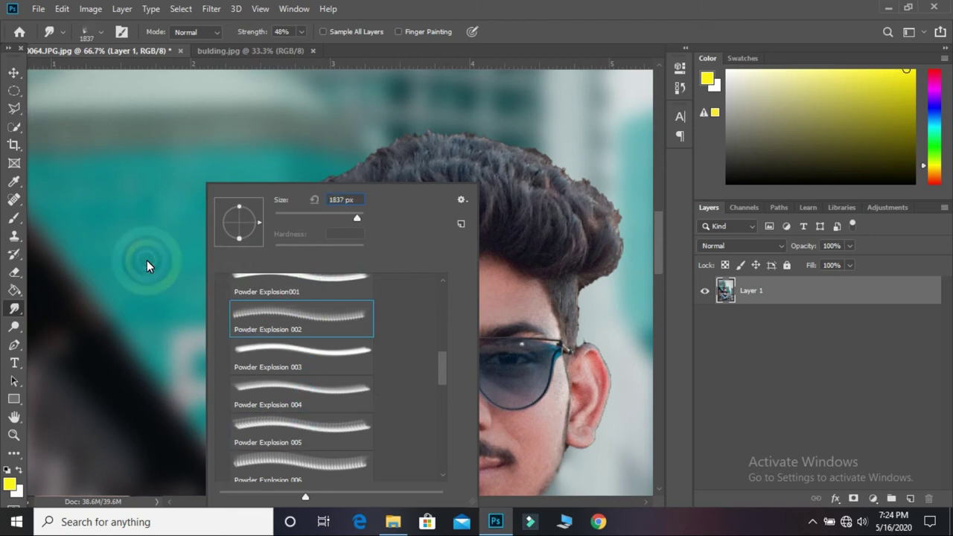
click(306, 216)
click(204, 157)
Step: Smudge the left, right and top hair edges outward into wispy strands, enlarging the brush to 100 px
mouse_move(335, 277)
mouse_down()
mouse_move(304, 288)
mouse_move(341, 283)
mouse_move(332, 297)
mouse_move(346, 325)
mouse_move(337, 322)
mouse_move(341, 305)
mouse_move(278, 266)
mouse_move(310, 180)
mouse_move(321, 191)
mouse_up()
mouse_move(593, 303)
mouse_down()
mouse_move(619, 273)
mouse_move(630, 233)
mouse_move(618, 201)
mouse_move(578, 180)
mouse_move(561, 149)
mouse_move(521, 136)
mouse_up()
key(])
drag(323, 172, 452, 117)
Step: Open the Camera Raw Filter and add a -11 post-crop vignette
click(247, 89)
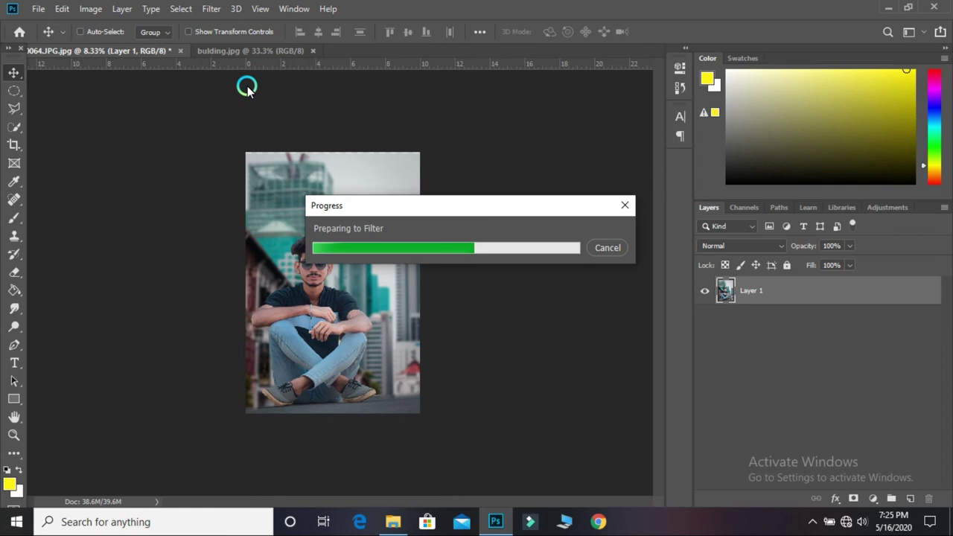
click(845, 153)
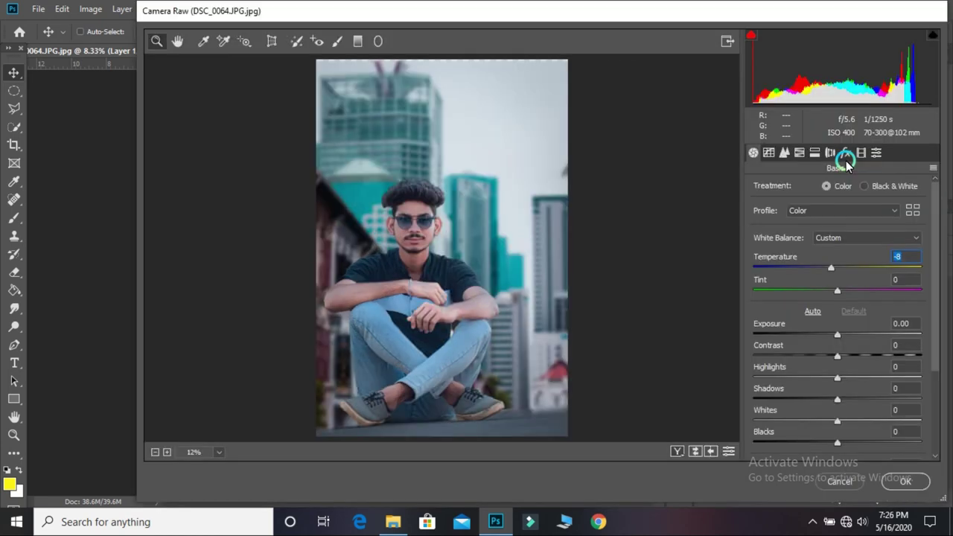
click(840, 336)
drag(843, 335, 834, 347)
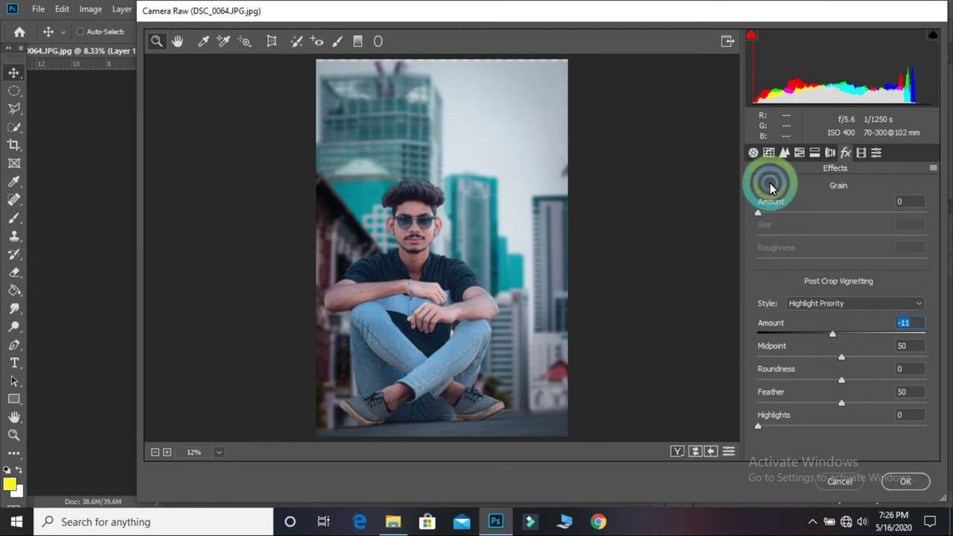
Step: Set HSL luminance to Oranges -40, Blues -39, Aquas -20 and Purples +38
click(799, 153)
mouse_move(841, 255)
mouse_down()
mouse_move(815, 273)
mouse_move(754, 270)
mouse_move(793, 274)
mouse_move(840, 231)
mouse_move(776, 246)
mouse_move(854, 255)
mouse_up()
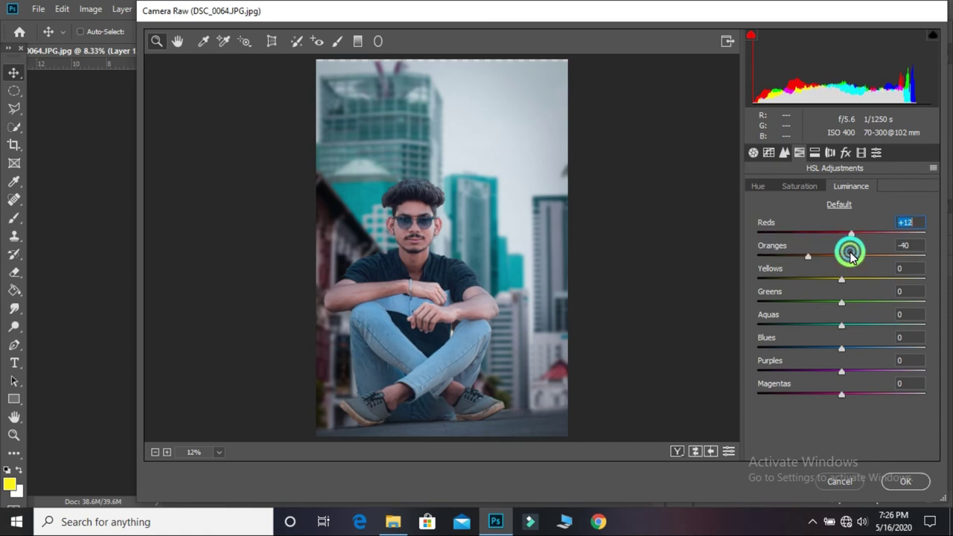
mouse_move(842, 347)
mouse_down()
mouse_move(797, 358)
mouse_move(809, 358)
mouse_up()
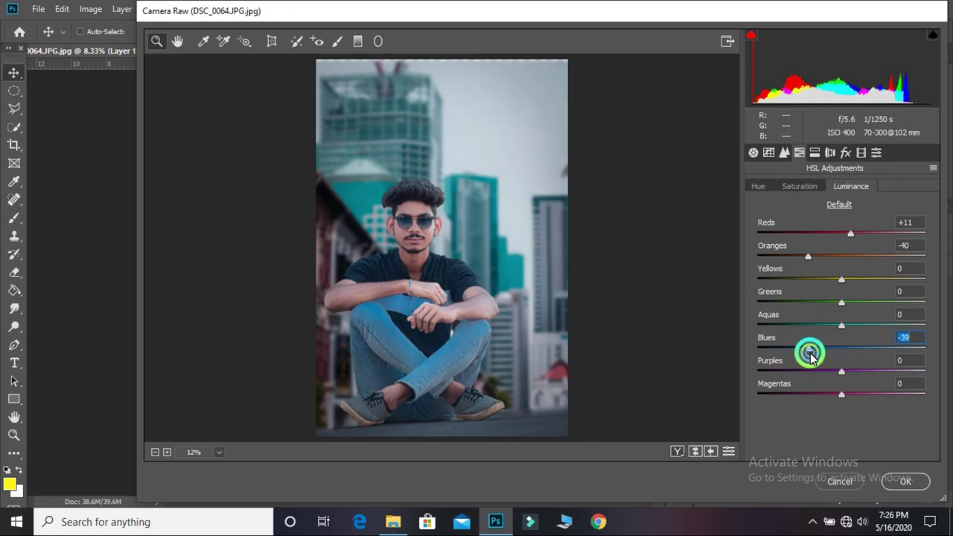
mouse_move(841, 325)
mouse_down()
mouse_move(807, 331)
mouse_move(858, 323)
mouse_move(823, 330)
mouse_up()
mouse_move(823, 369)
mouse_down()
mouse_move(822, 377)
mouse_move(800, 377)
mouse_move(873, 372)
mouse_move(880, 399)
mouse_move(901, 398)
mouse_up()
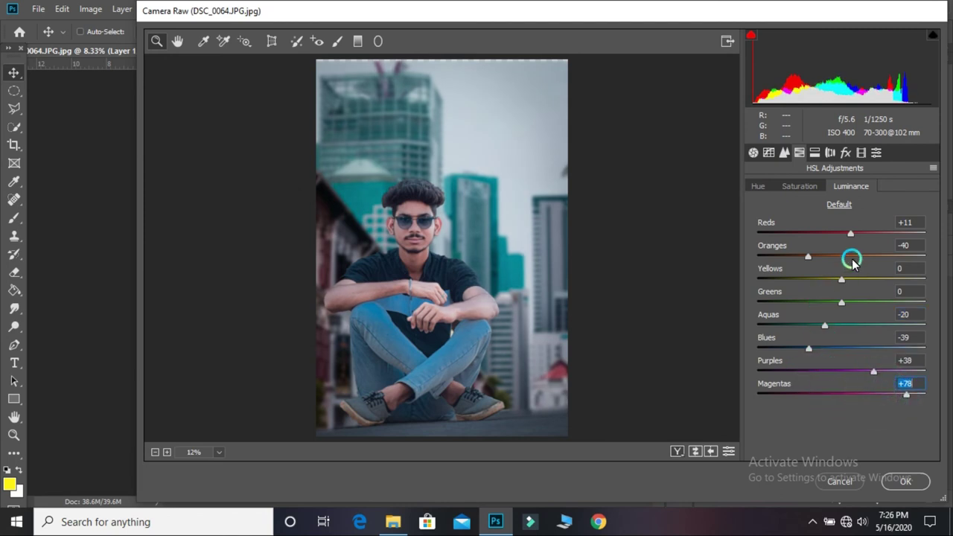
click(860, 153)
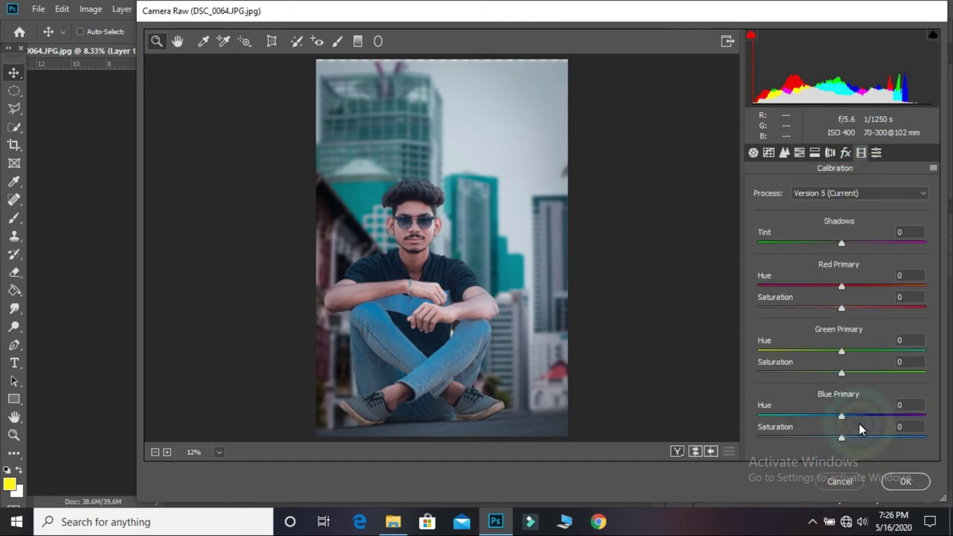
Step: Set calibration to Blue Primary Saturation -52, Green Primary Hue +41 and Shadows Tint -44
mouse_move(843, 421)
mouse_down()
mouse_move(795, 421)
mouse_move(837, 434)
mouse_move(797, 440)
mouse_up()
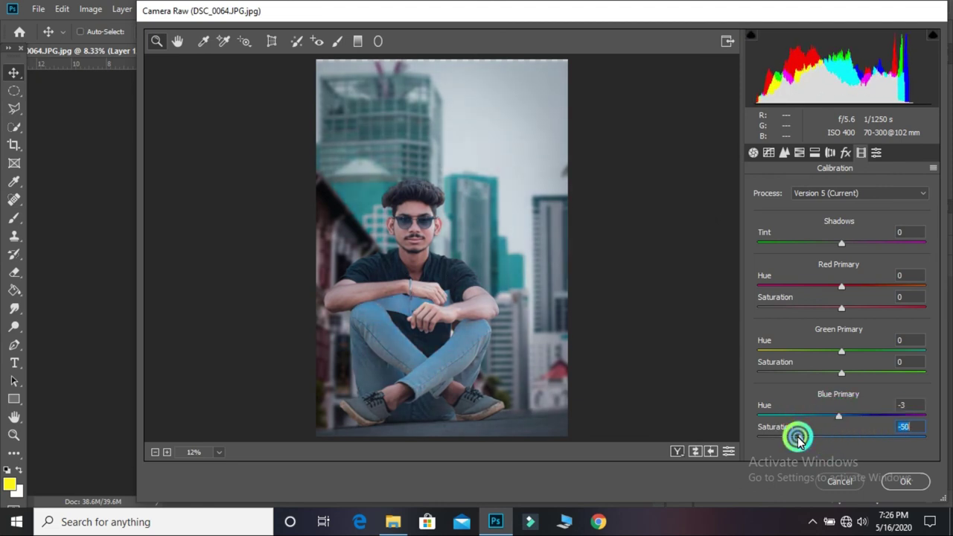
drag(797, 439, 799, 436)
mouse_move(843, 349)
mouse_down()
mouse_move(875, 348)
mouse_move(841, 374)
mouse_up()
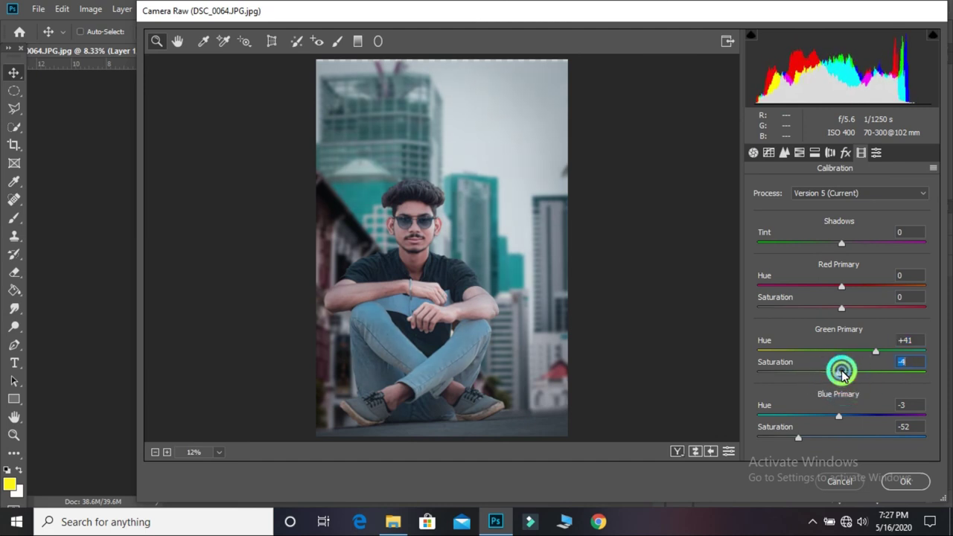
drag(845, 248, 824, 253)
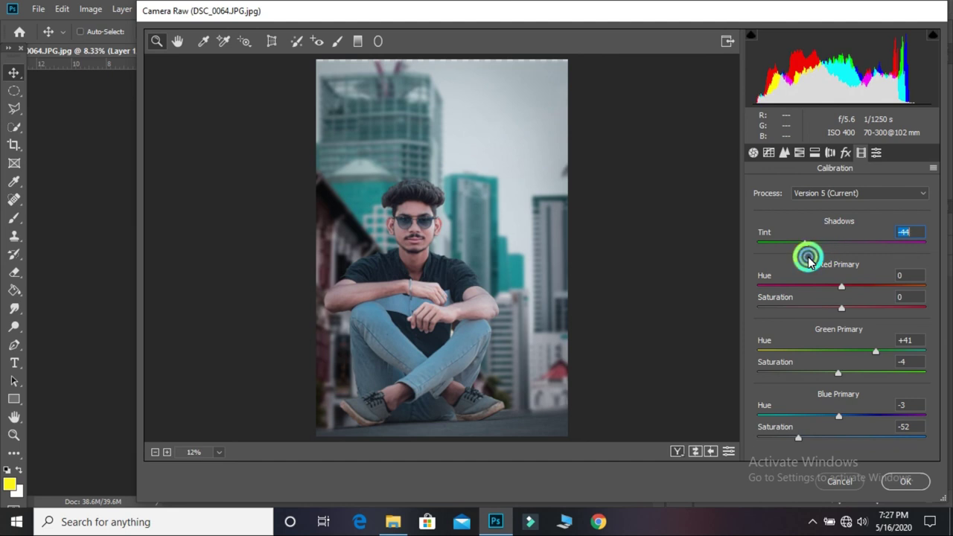
Step: In the Basic panel, set Texture -10, Clarity +15, Dehaze +3 and Vibrance +38
click(753, 152)
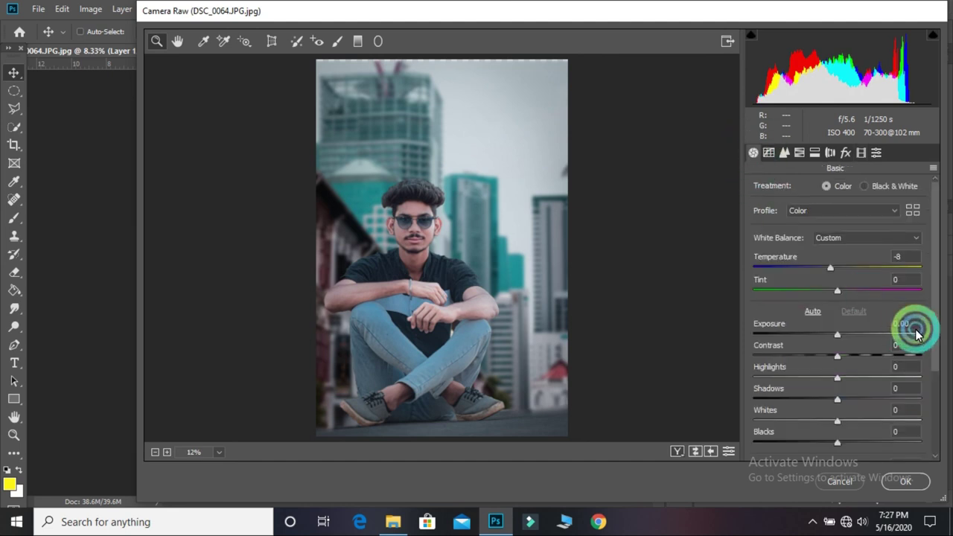
drag(934, 322, 931, 389)
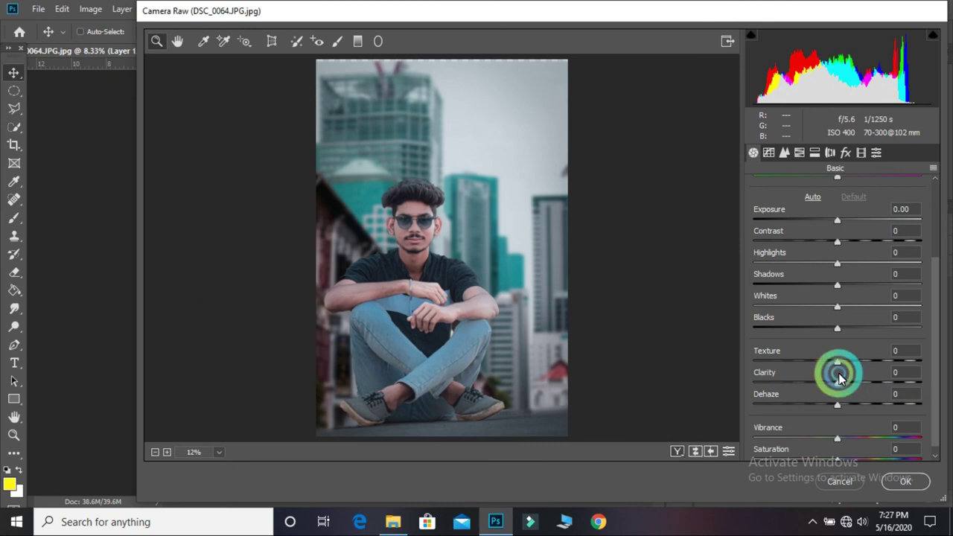
mouse_move(840, 364)
mouse_down()
mouse_move(861, 363)
mouse_move(843, 378)
mouse_move(859, 385)
mouse_up()
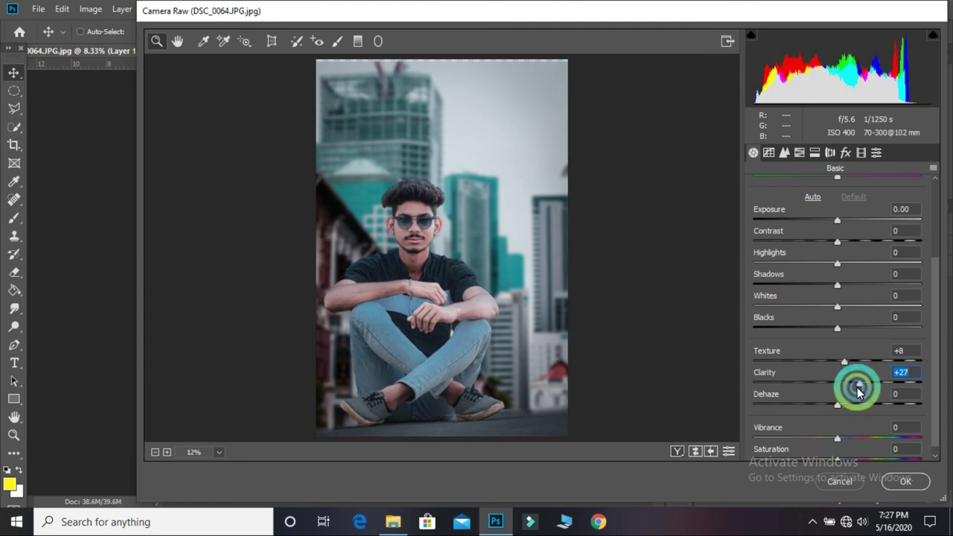
mouse_move(836, 405)
mouse_down()
mouse_move(812, 408)
mouse_move(848, 408)
mouse_move(840, 418)
mouse_move(829, 382)
mouse_move(849, 383)
mouse_move(813, 370)
mouse_move(829, 369)
mouse_up()
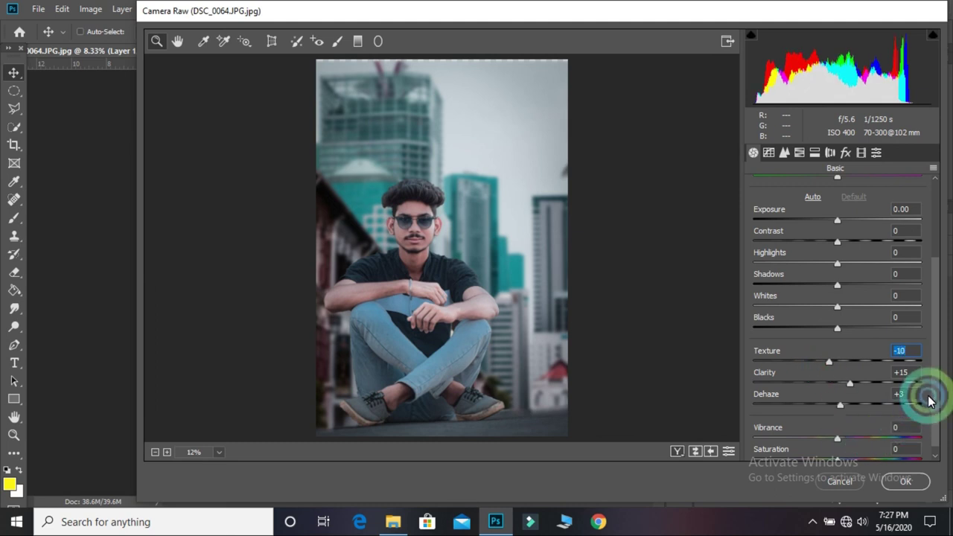
drag(835, 440, 868, 446)
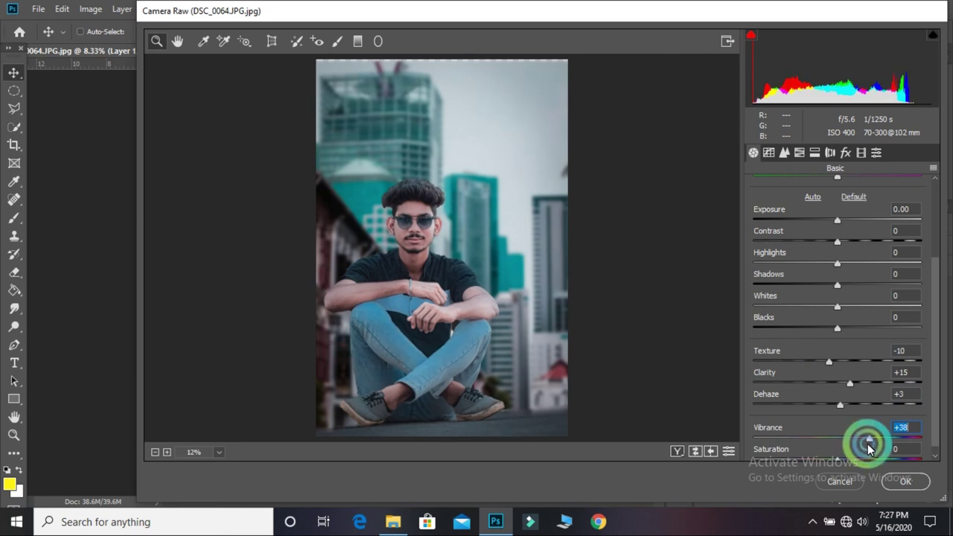
Step: Apply the Camera Raw grade to Layer 1 and return to the finished composite
click(900, 482)
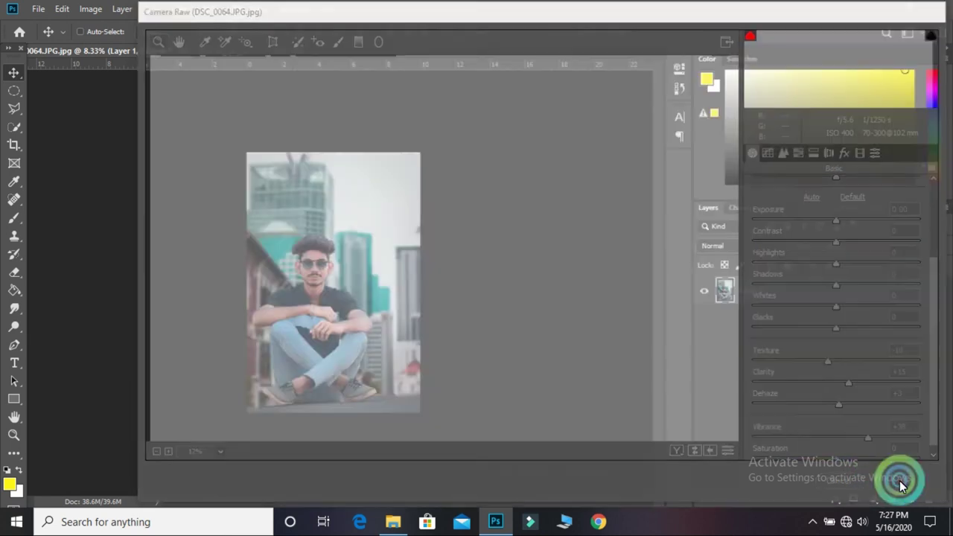
click(446, 341)
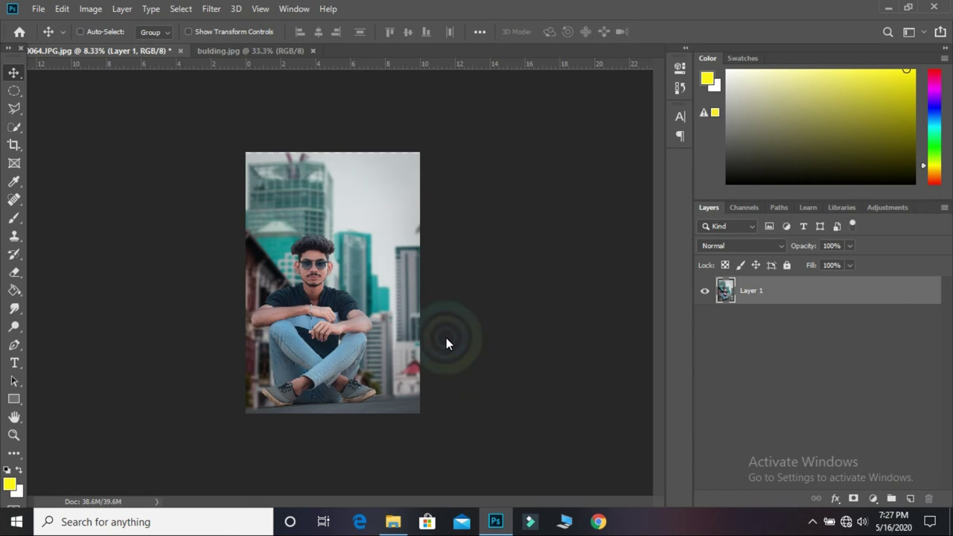
click(812, 522)
click(835, 497)
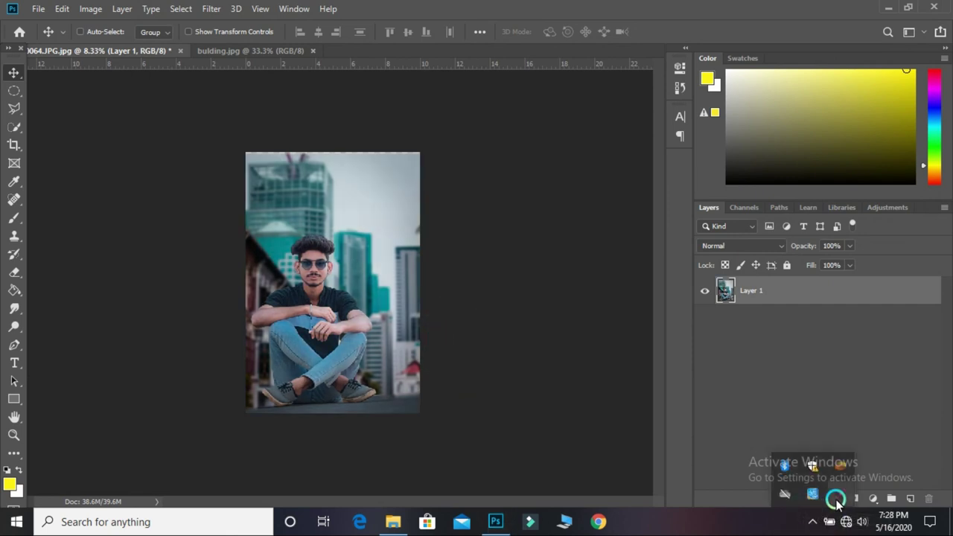